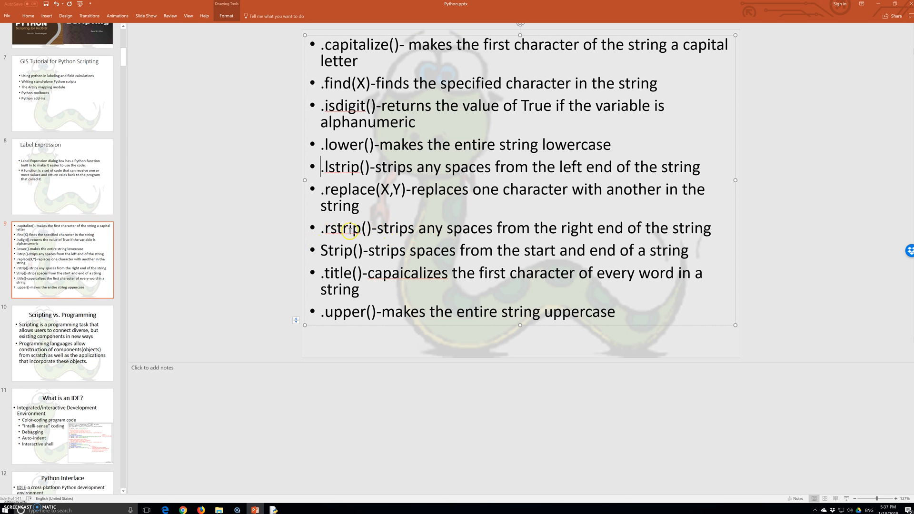
Step: Change "Strip()" to lowercase "strip()" on slide 9 and correct the misspelled word in the .title() bullet to "capitalizes"
click(326, 250)
key(BackSpace)
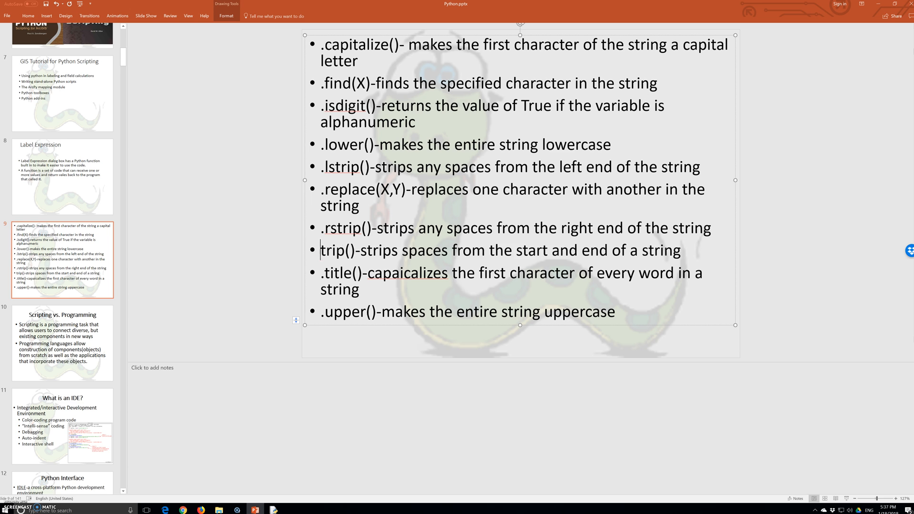
text(s)
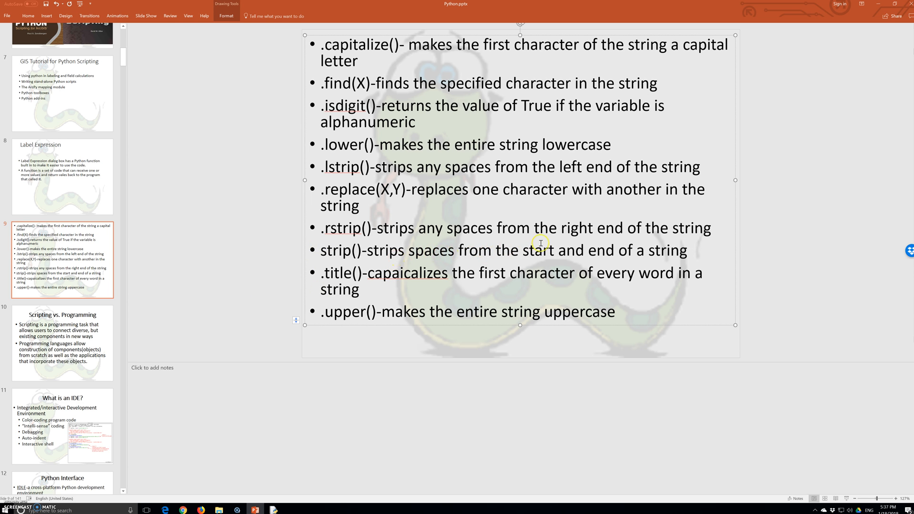
click(411, 275)
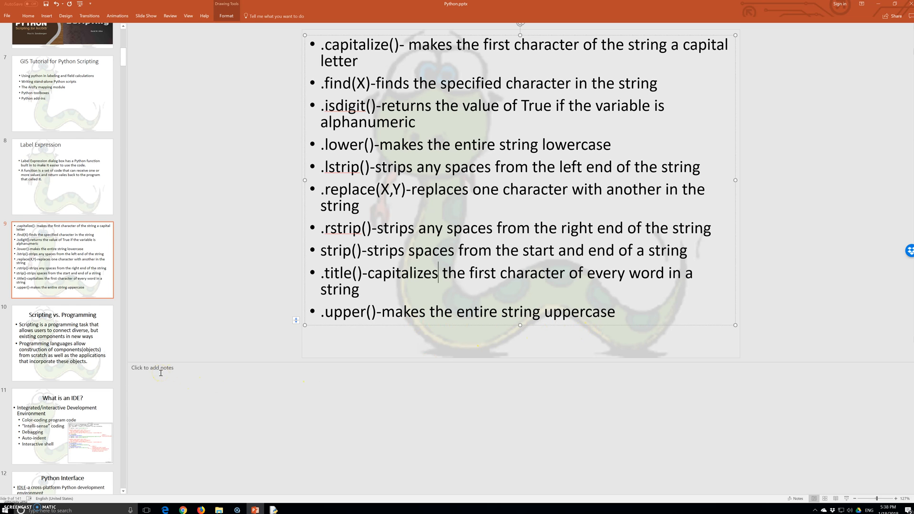
click(67, 495)
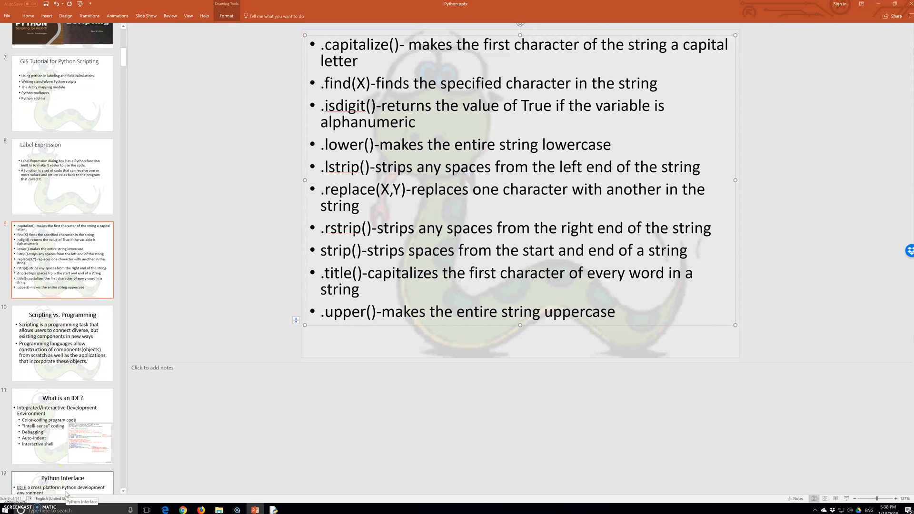
click(66, 498)
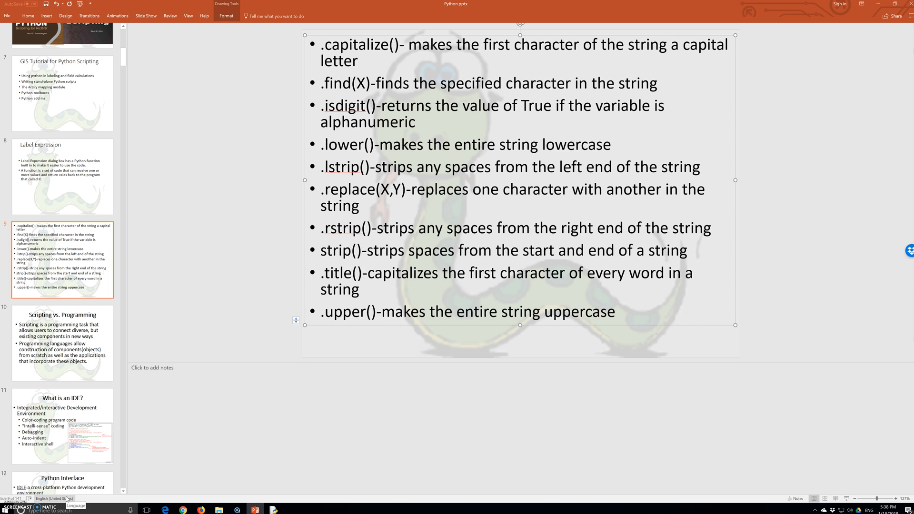
click(66, 499)
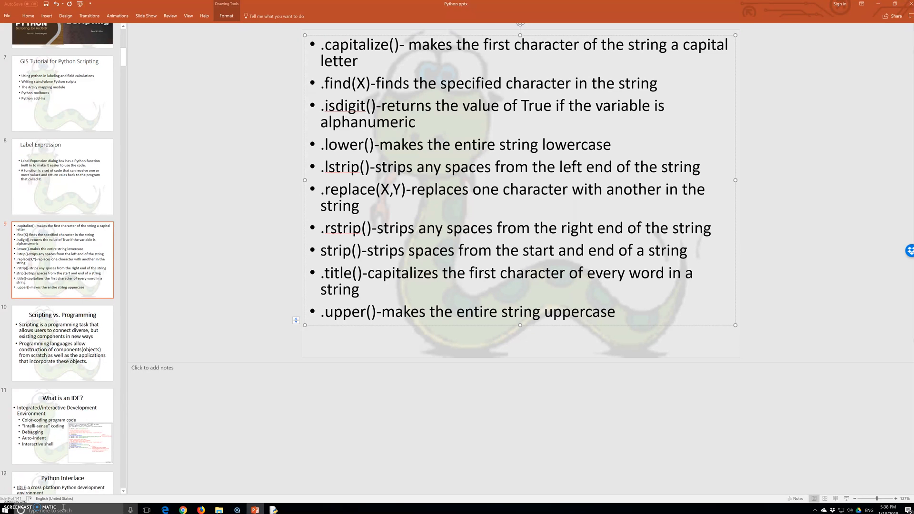
click(63, 509)
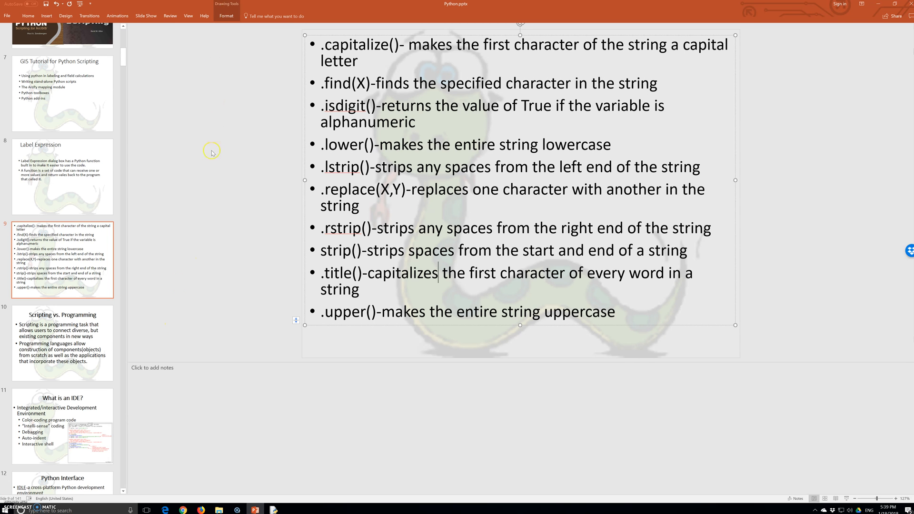
Step: Switch to the Data folder in File Explorer, inspect City of Oleander.gdb and OleanderOwnership.gdb, and return to the GISTPython_Instructor folder
mouse_move(221, 503)
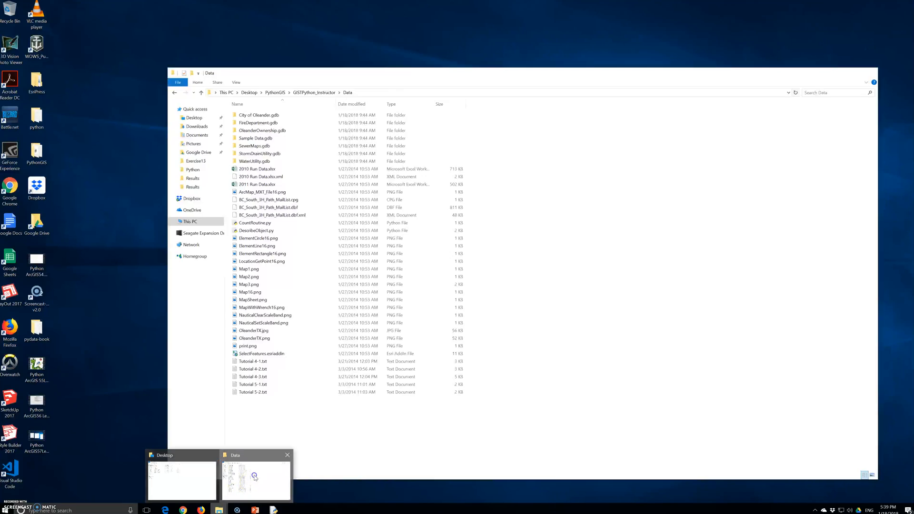
click(254, 476)
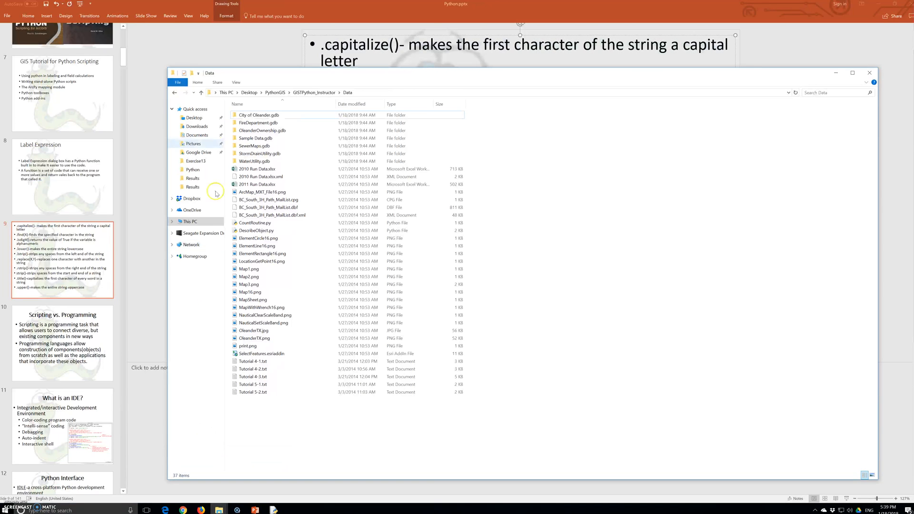
double_click(262, 118)
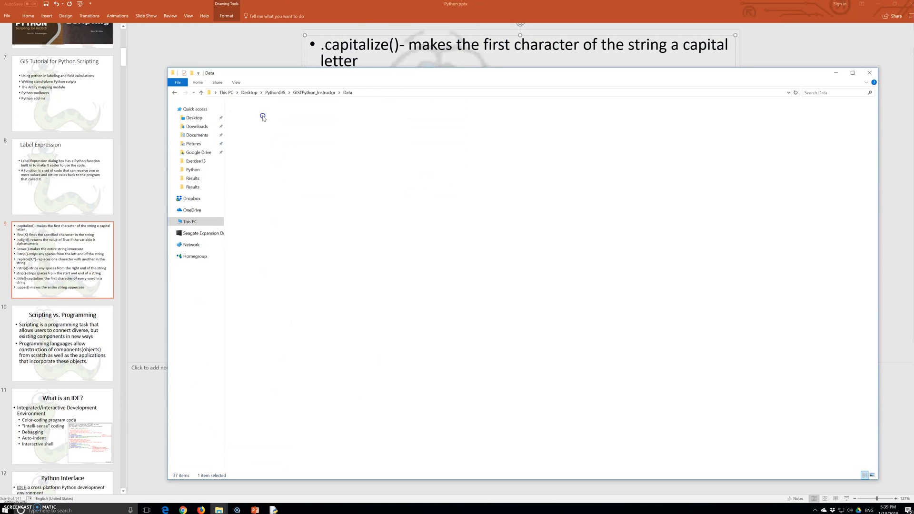
scroll(266, 193, down, 10)
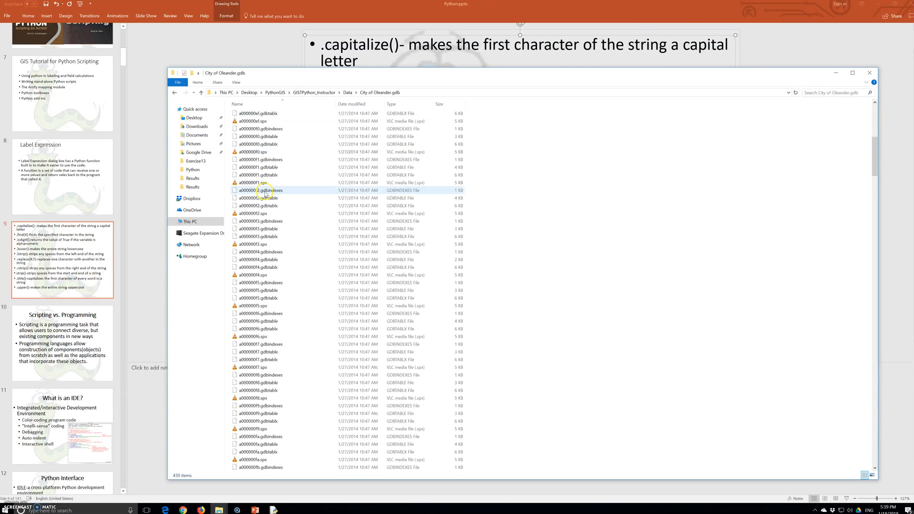
click(176, 93)
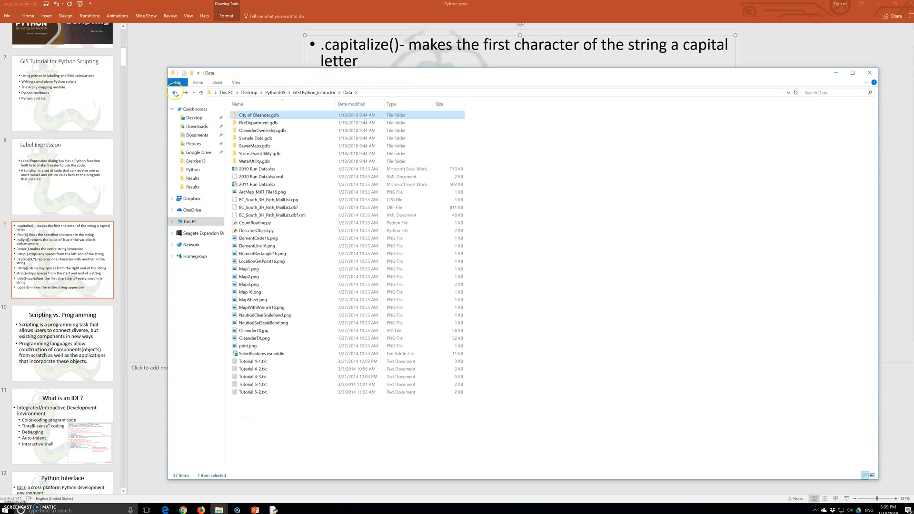
double_click(248, 130)
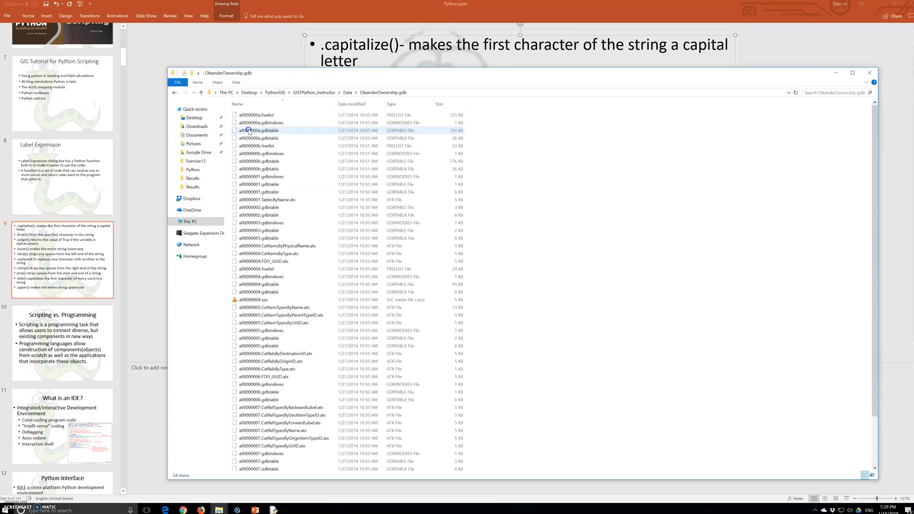
click(175, 94)
click(175, 93)
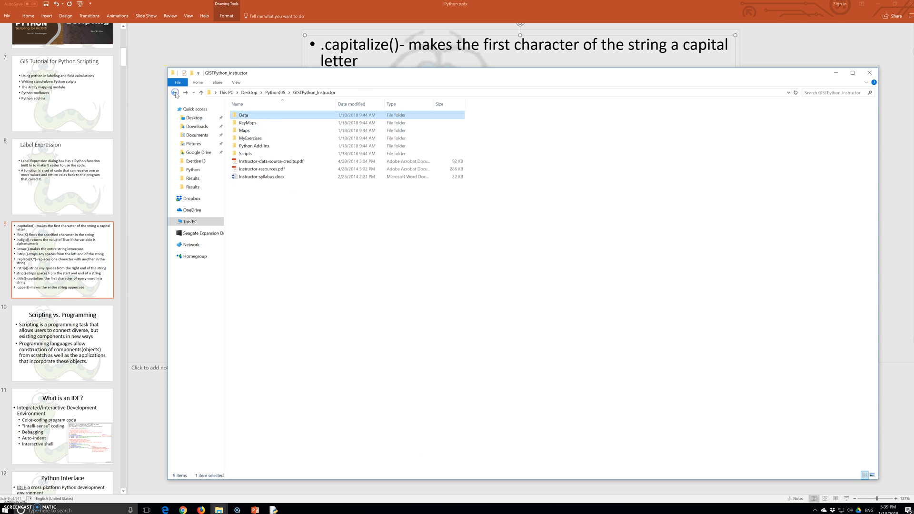
Step: Open the map document Exercise 1-1.mxd from the Maps folder in ArcMap
click(253, 138)
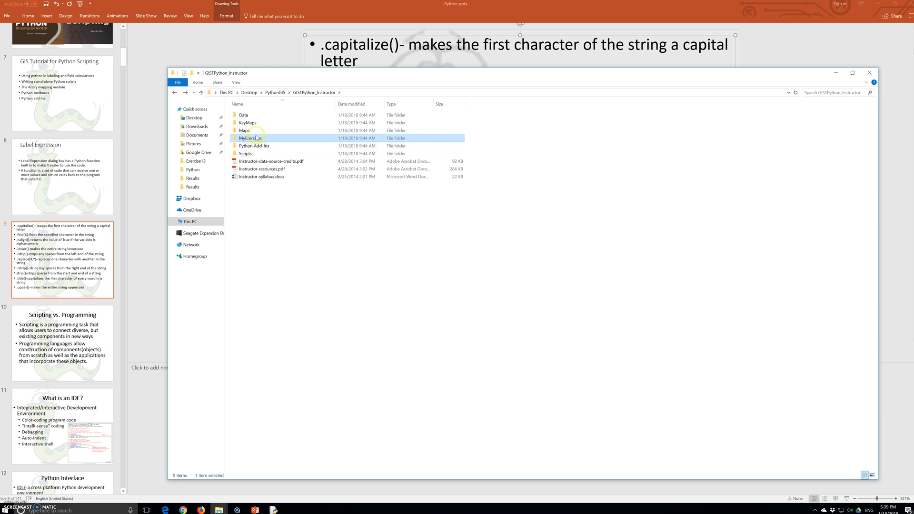
double_click(246, 130)
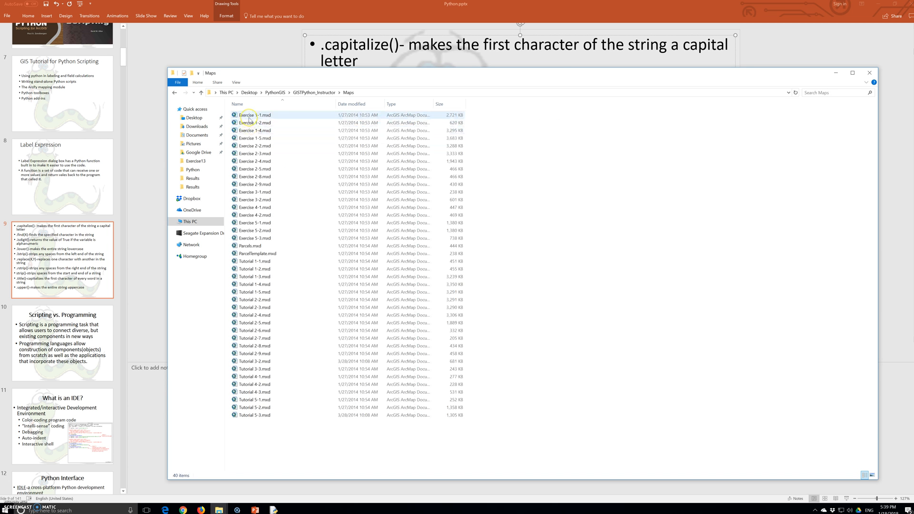
click(250, 116)
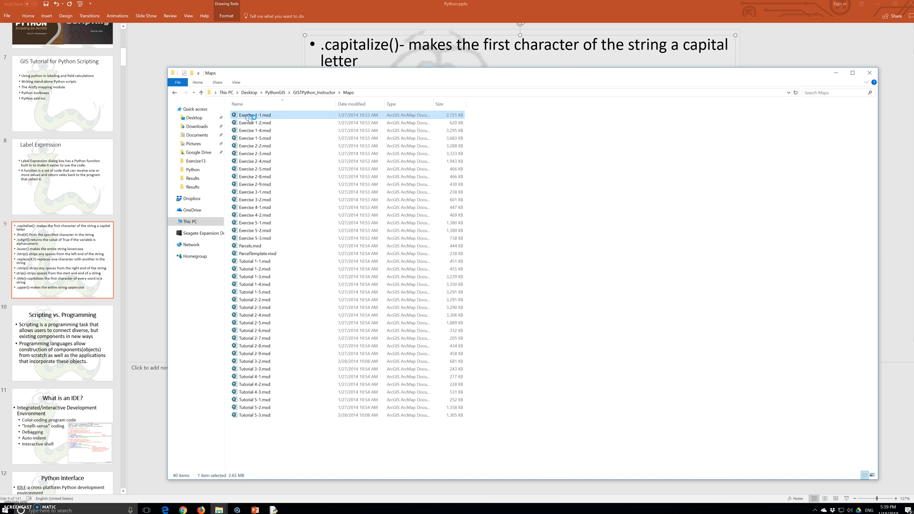
double_click(252, 117)
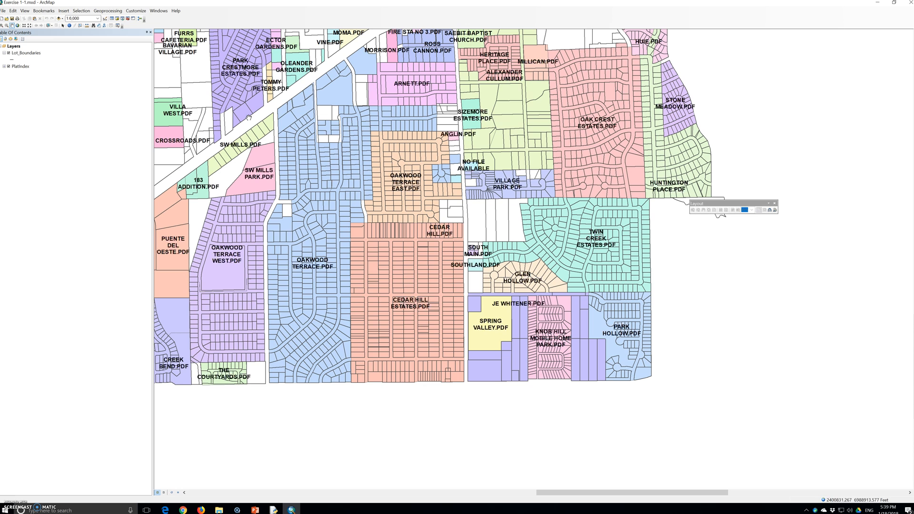
Step: Examine the plat labels around the Oakwood Terrace and Cedar Hill subdivisions at several map scales
click(248, 169)
click(324, 210)
click(325, 288)
click(412, 307)
click(227, 262)
click(228, 262)
drag(228, 260, 349, 337)
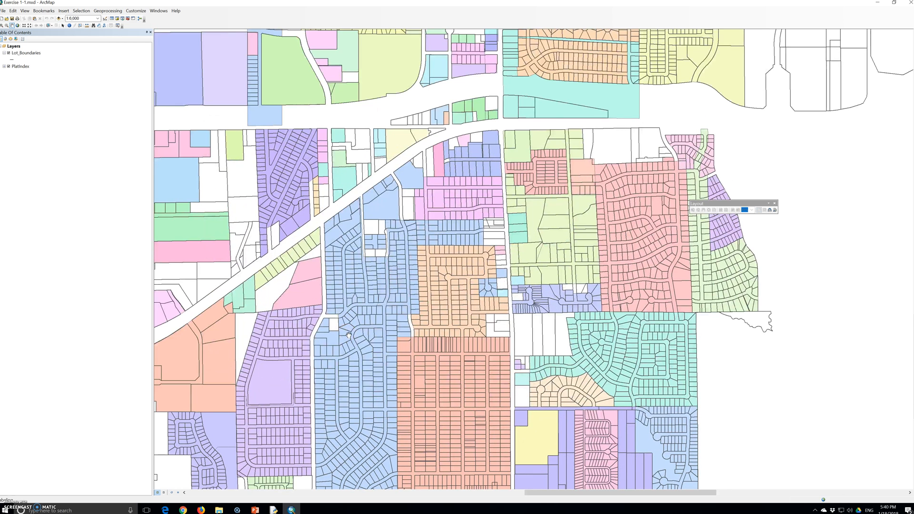
click(375, 296)
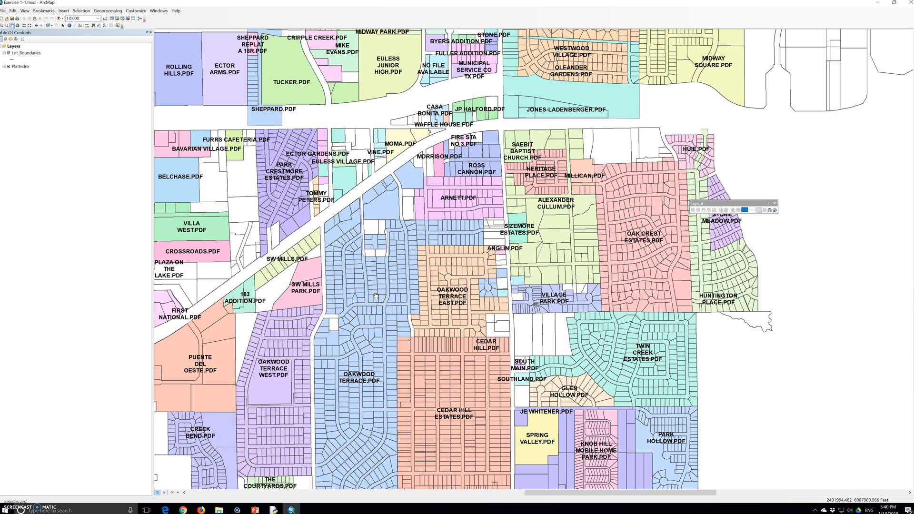
click(433, 367)
scroll(434, 367, up, 1)
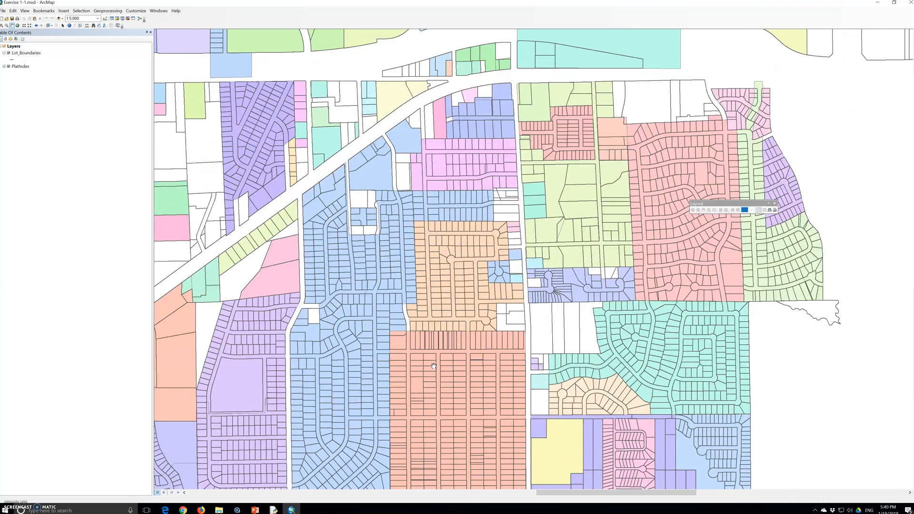
scroll(434, 366, down, 1)
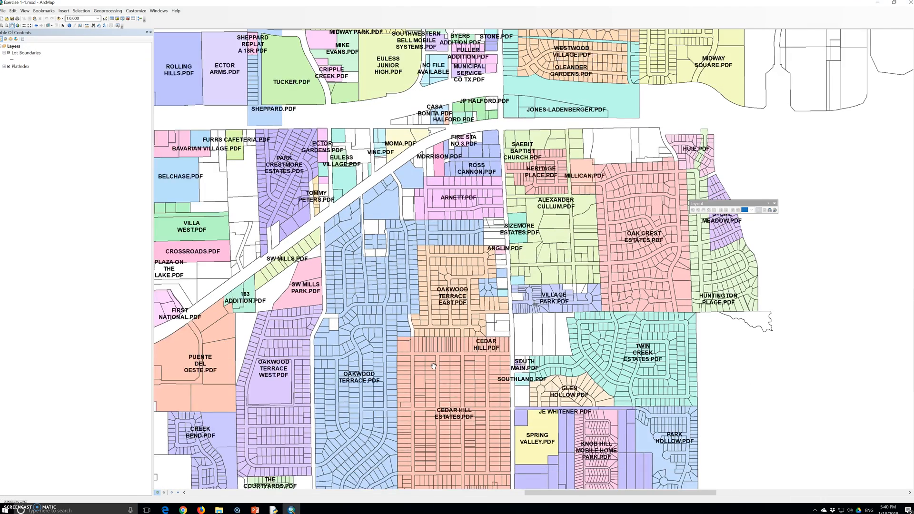
scroll(434, 366, down, 3)
scroll(433, 366, up, 1)
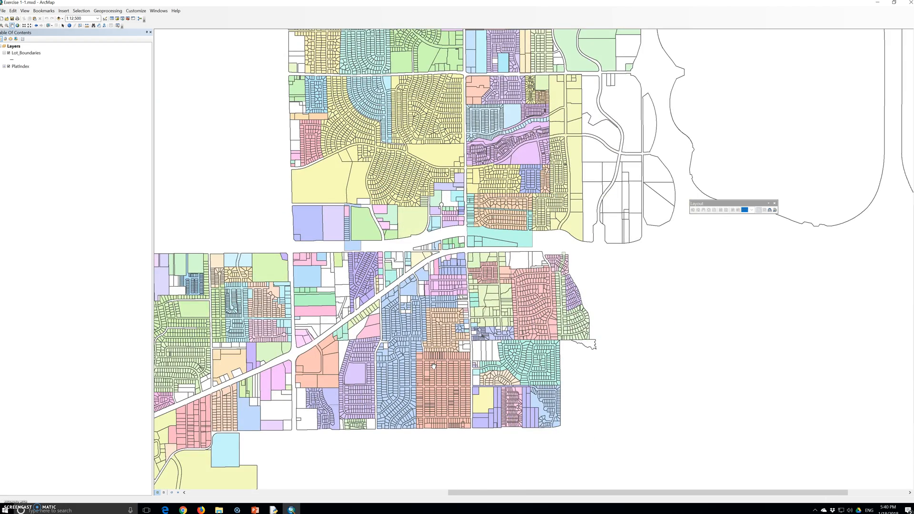
Step: Examine the labeled plats across the western and northern parts of the city, ending with the map's full extent
drag(409, 359, 455, 352)
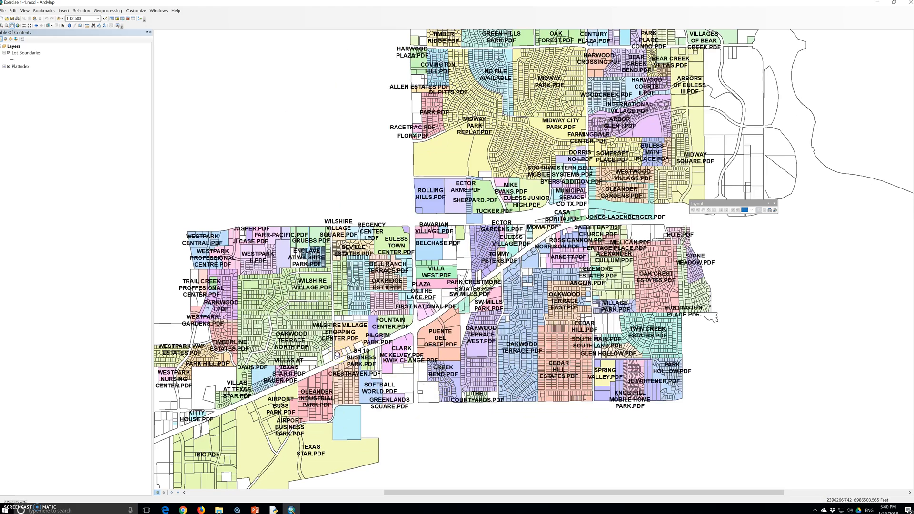
drag(336, 355, 375, 333)
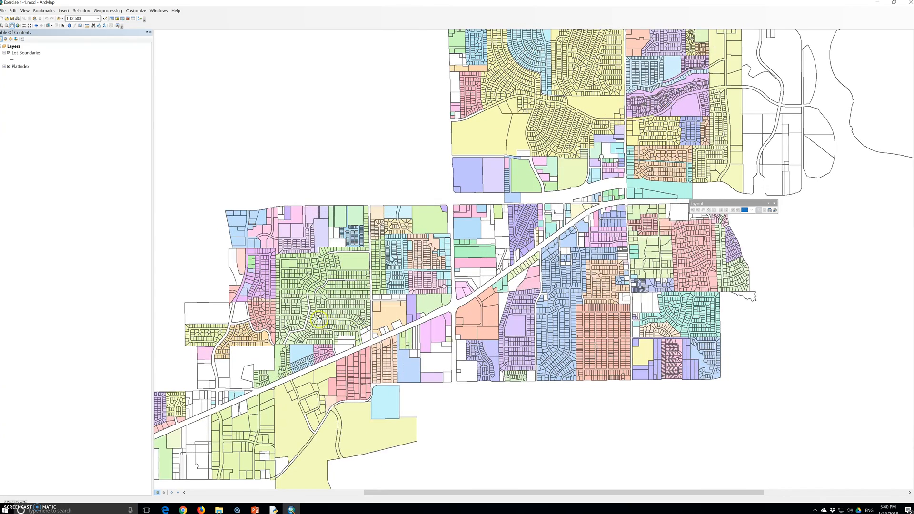
drag(291, 371, 467, 309)
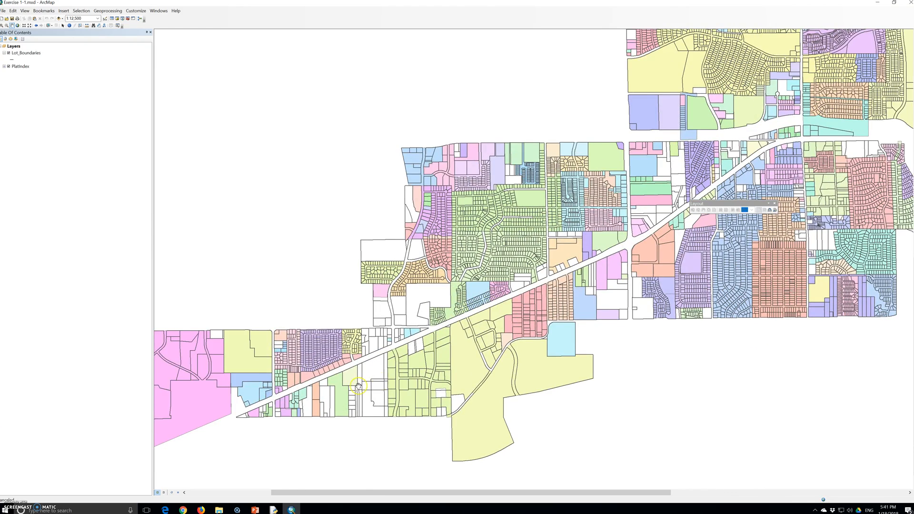
scroll(358, 381, up, 2)
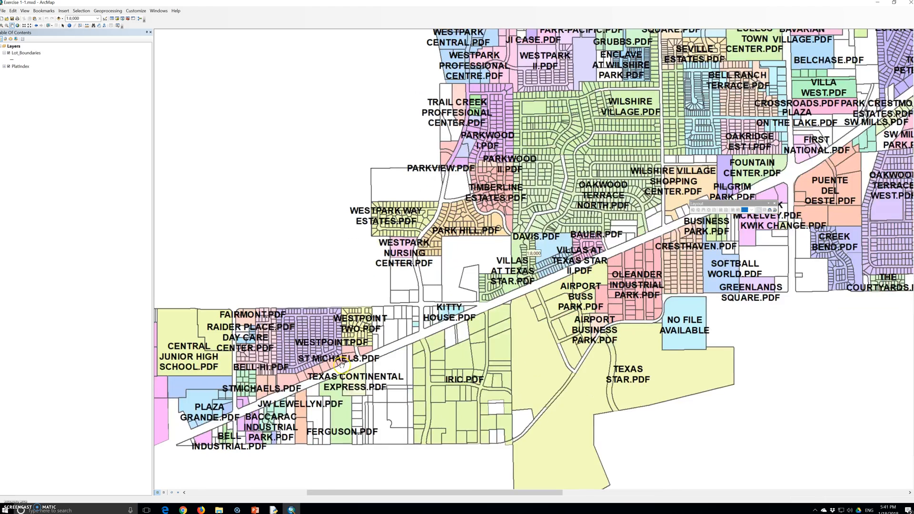
scroll(342, 365, down, 1)
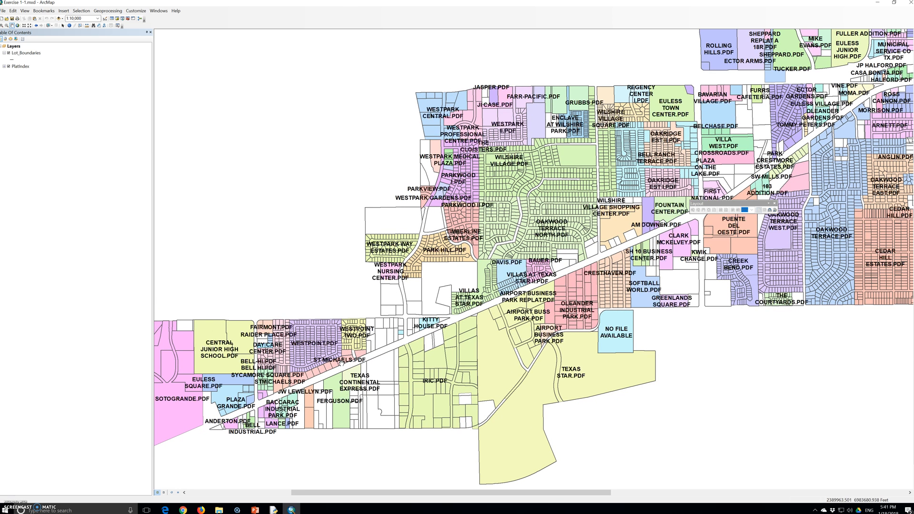
scroll(342, 362, down, 2)
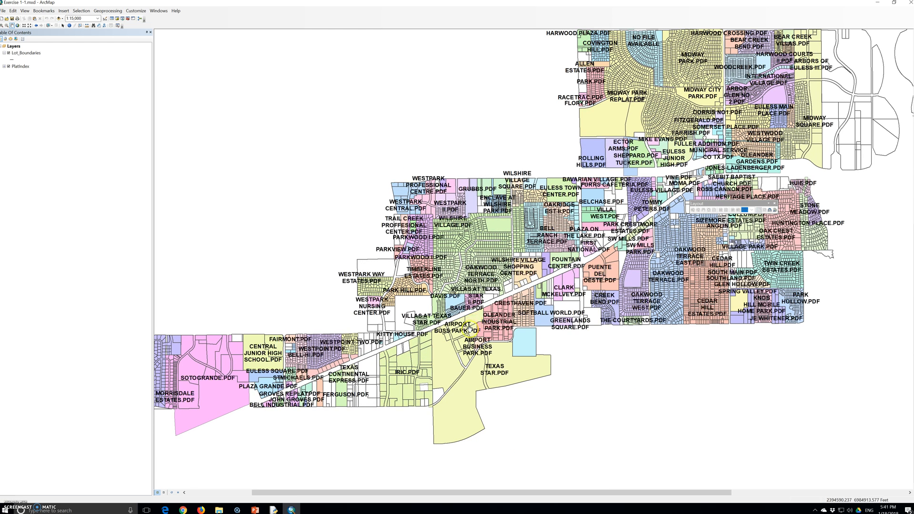
mouse_move(521, 323)
mouse_down()
mouse_move(396, 359)
mouse_move(456, 379)
mouse_move(398, 395)
mouse_up()
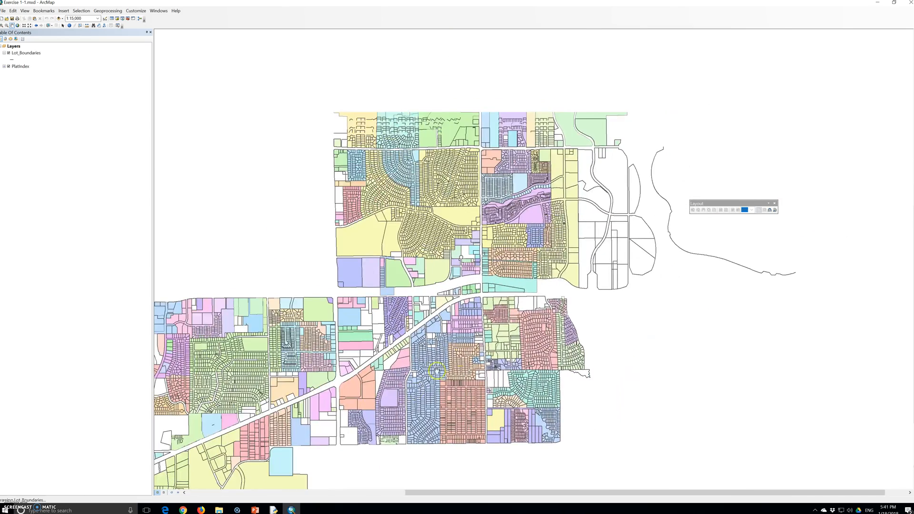
drag(534, 273, 480, 383)
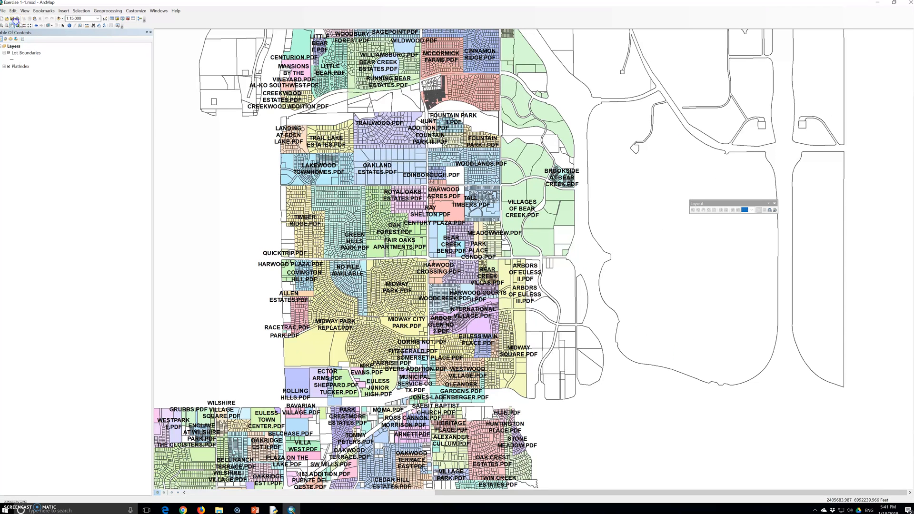
click(18, 26)
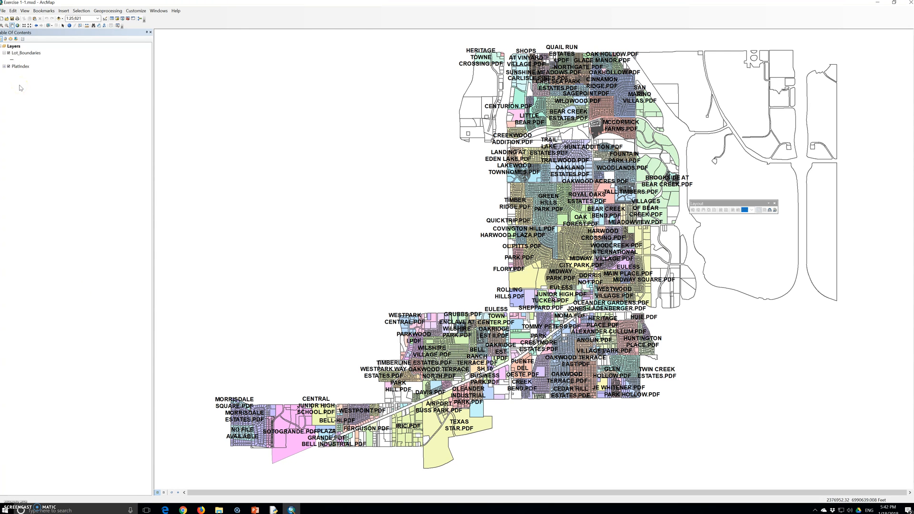
Step: Minimize the map window and open the KeyMaps folder within GISTPython_Instructor in File Explorer
click(877, 7)
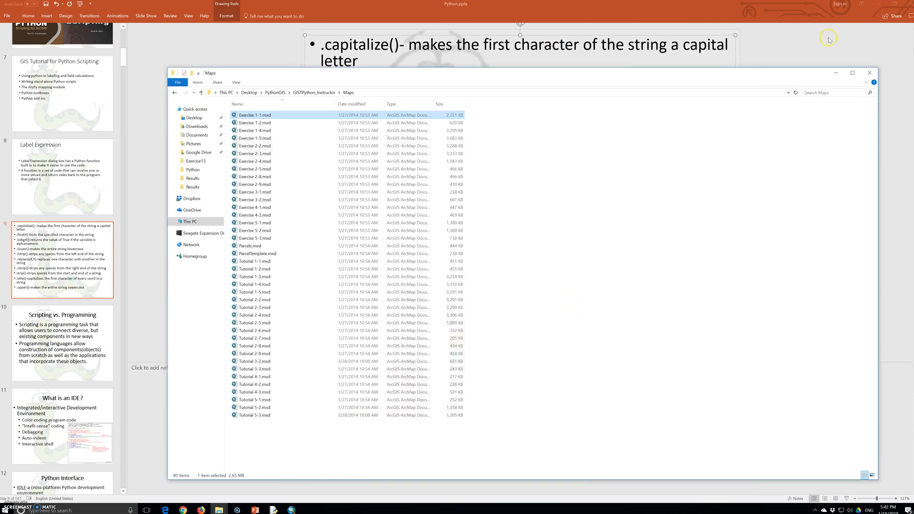
click(175, 92)
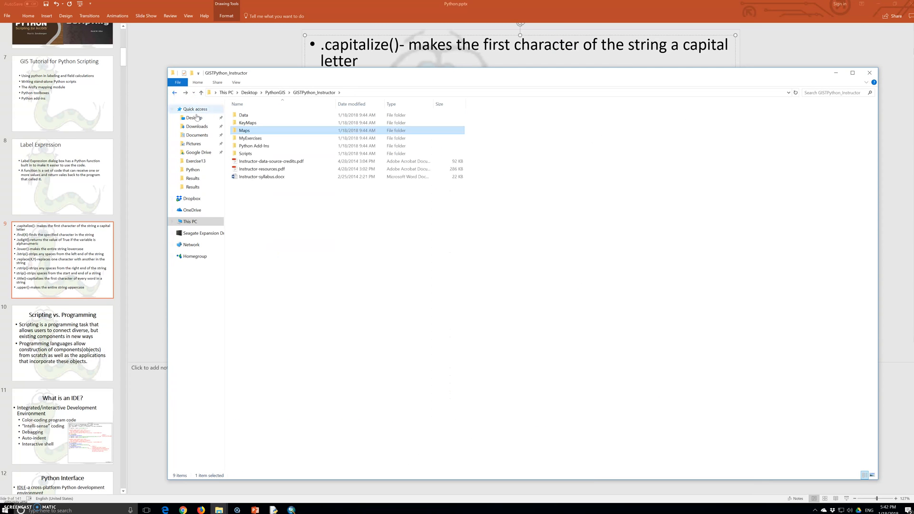
double_click(245, 123)
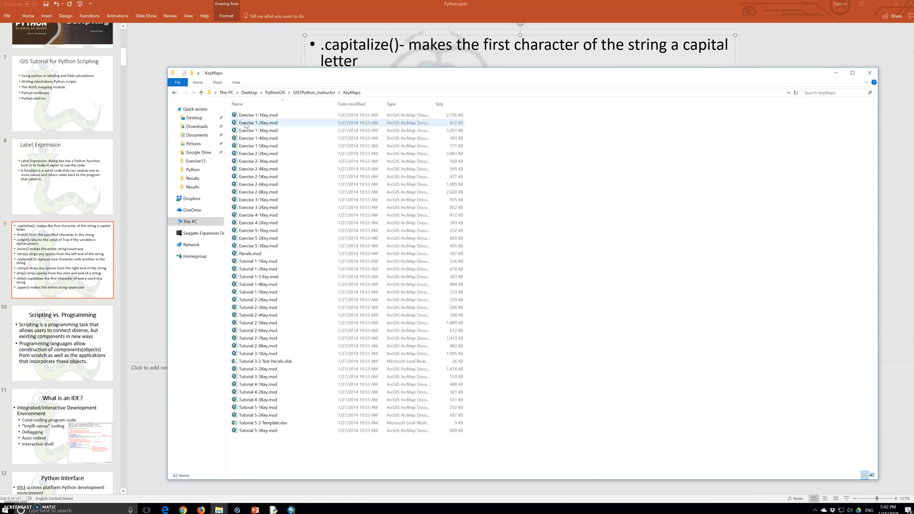
Step: Look over the key maps, check the Data folder, and examine the full file list of the MyExercises folder within GISTPython_Instructor
click(242, 264)
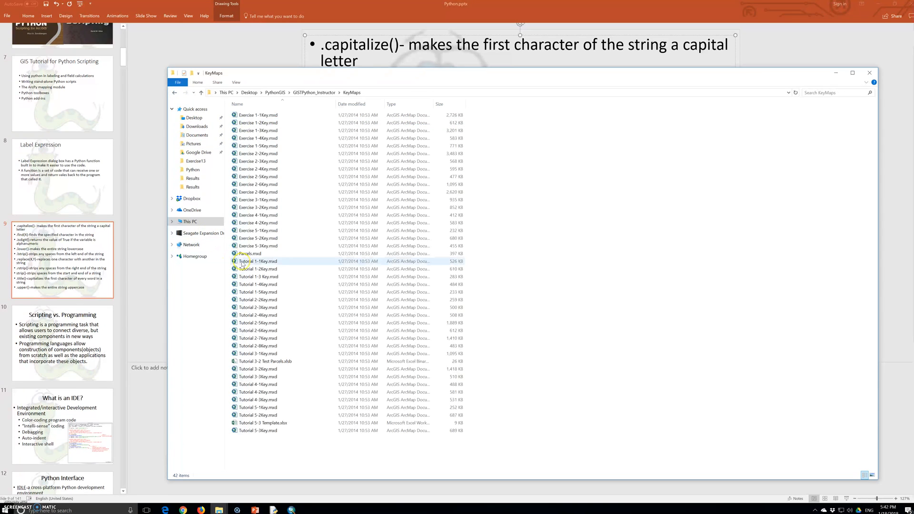
click(175, 92)
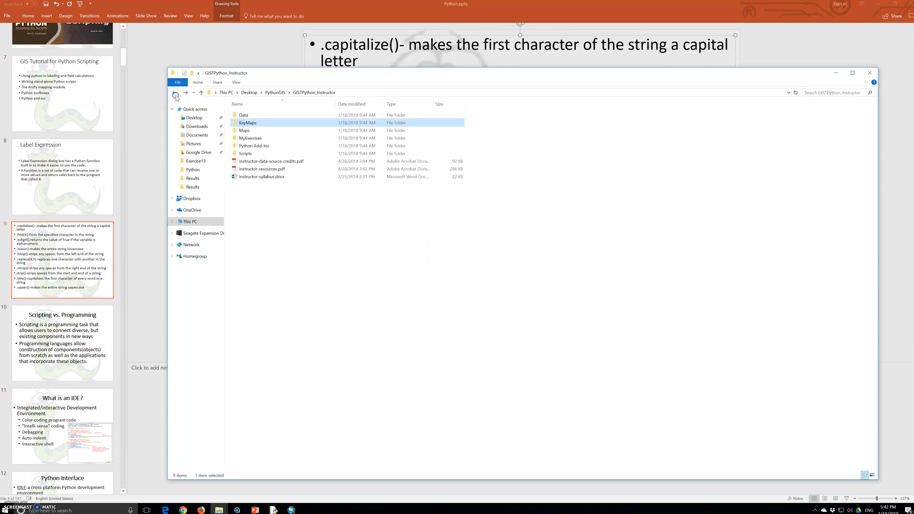
double_click(243, 115)
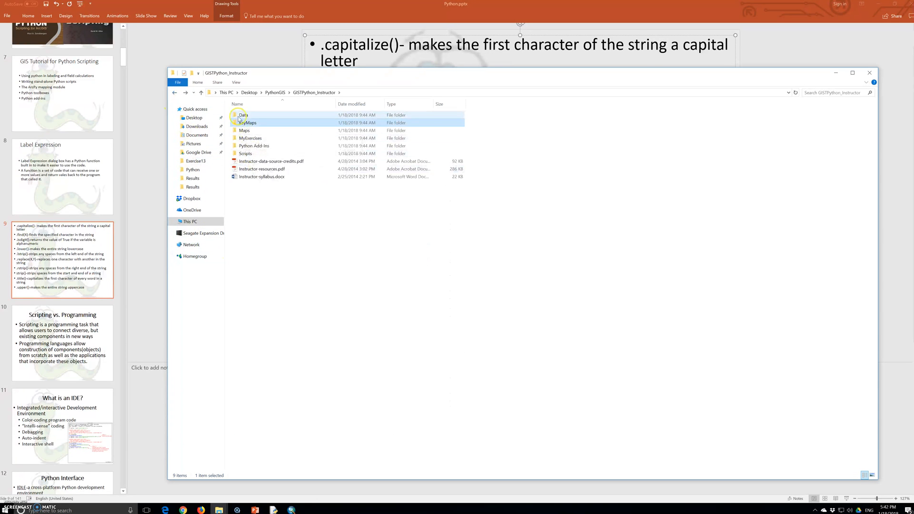
click(175, 92)
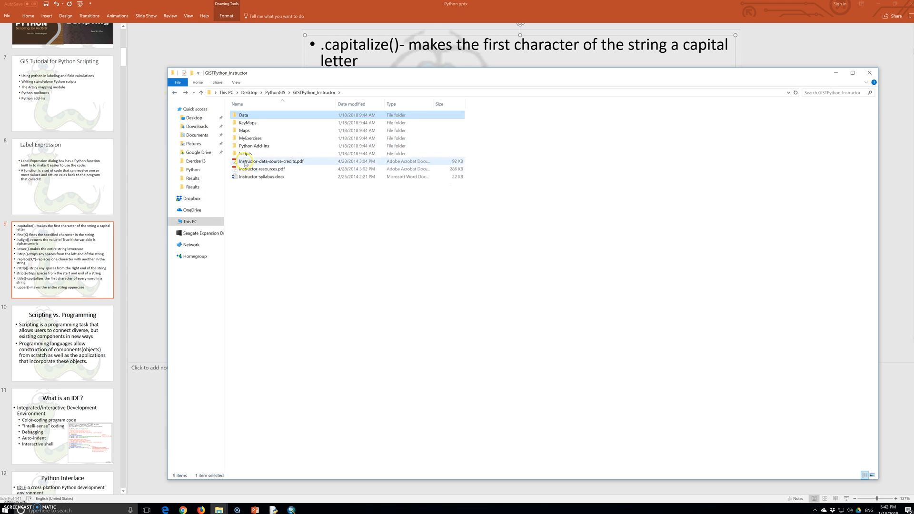
double_click(251, 138)
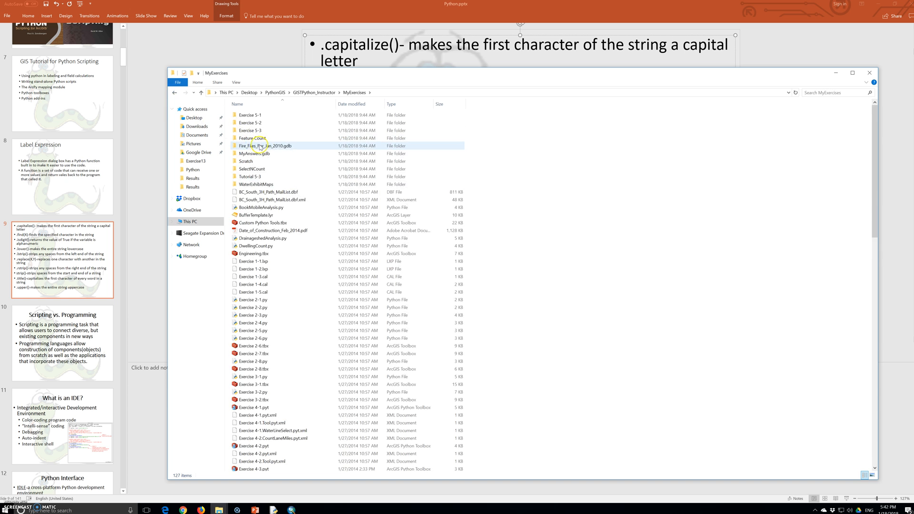
scroll(260, 147, down, 5)
scroll(262, 150, up, 4)
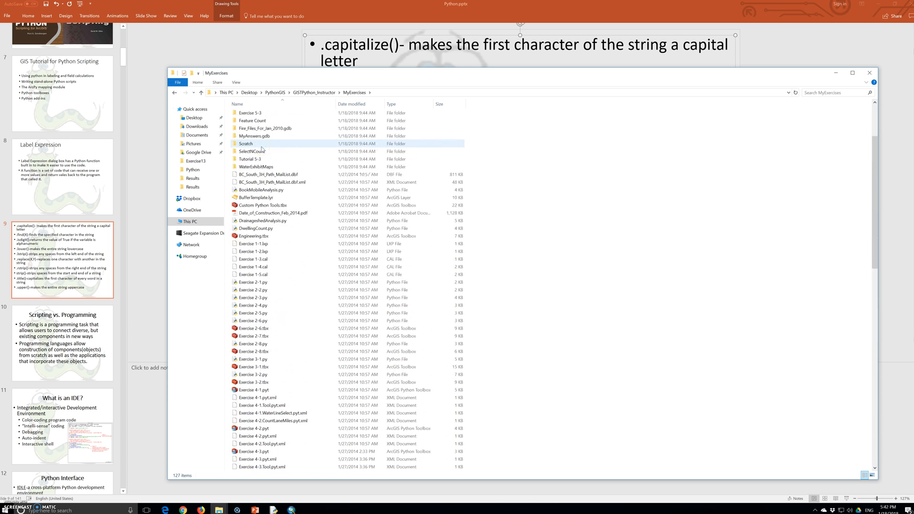
scroll(261, 149, down, 5)
scroll(279, 192, down, 18)
scroll(281, 192, up, 20)
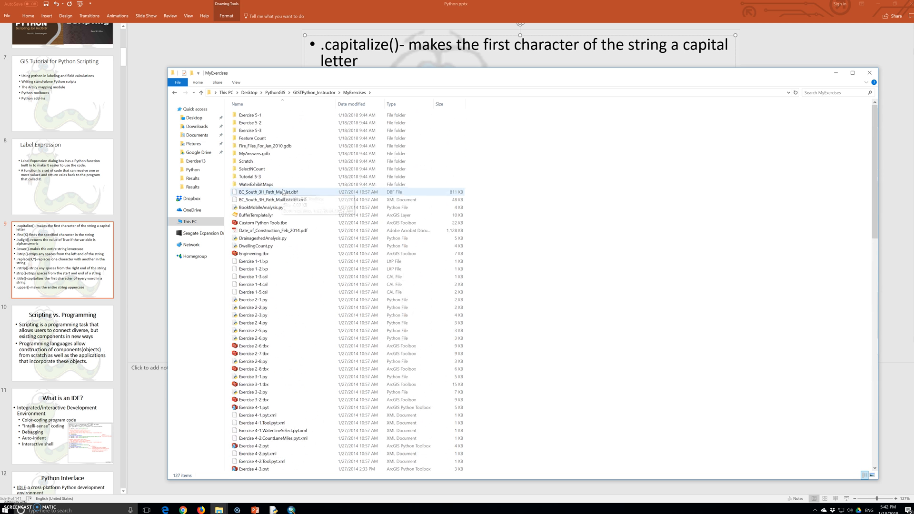
click(174, 93)
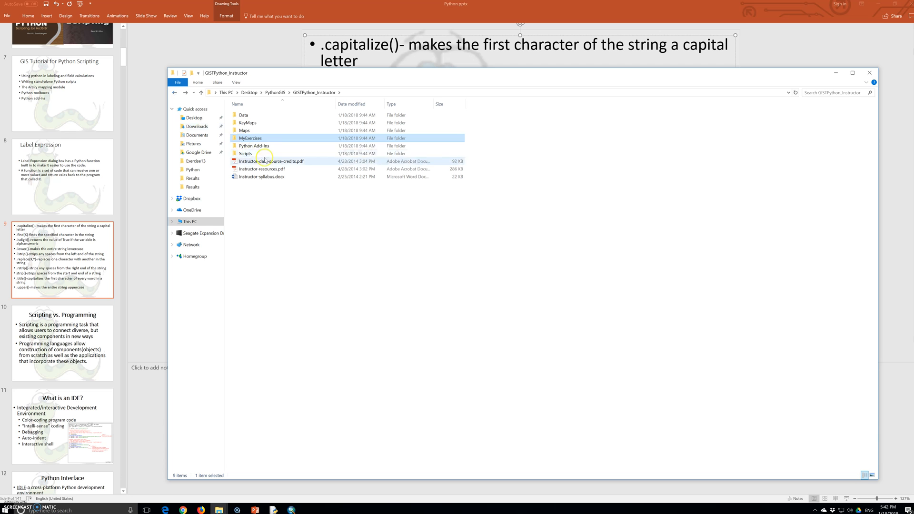
Step: Look inside the Scripts and Python Add-Ins folders, returning to the GISTPython_Instructor folder
click(245, 155)
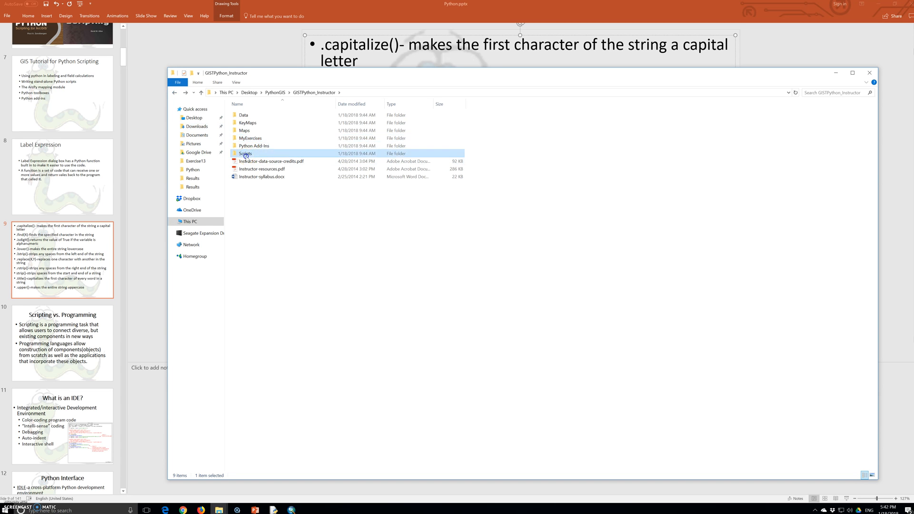
double_click(246, 155)
key(alt+Left)
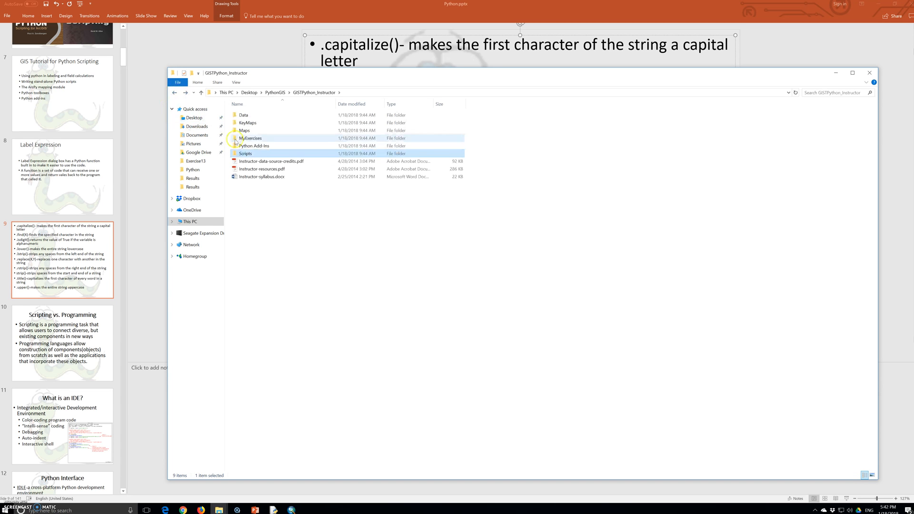
double_click(240, 145)
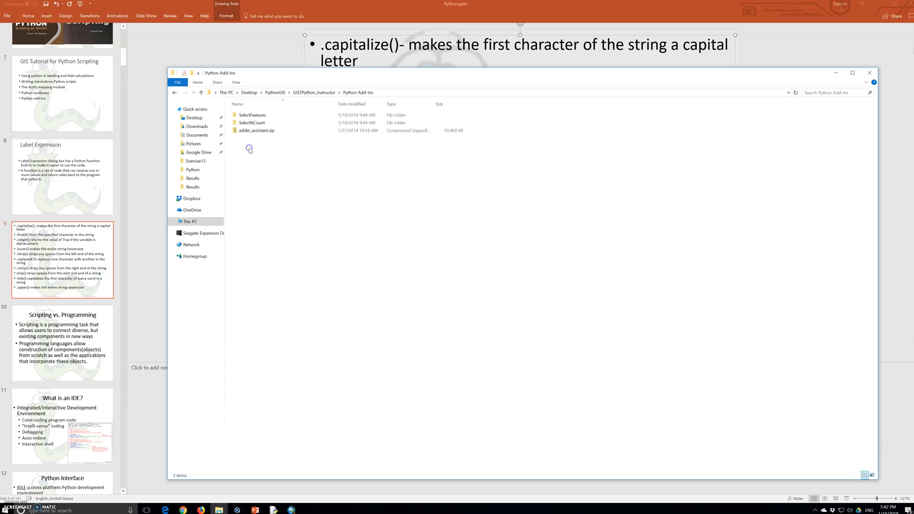
click(174, 92)
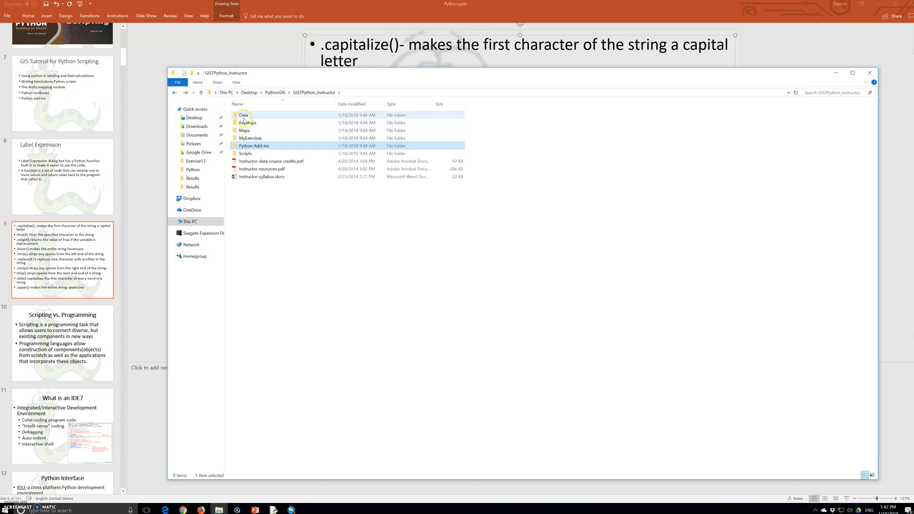
Step: Examine the contents of the Data folder and of its OleanderOwnership.gdb geodatabase
double_click(244, 116)
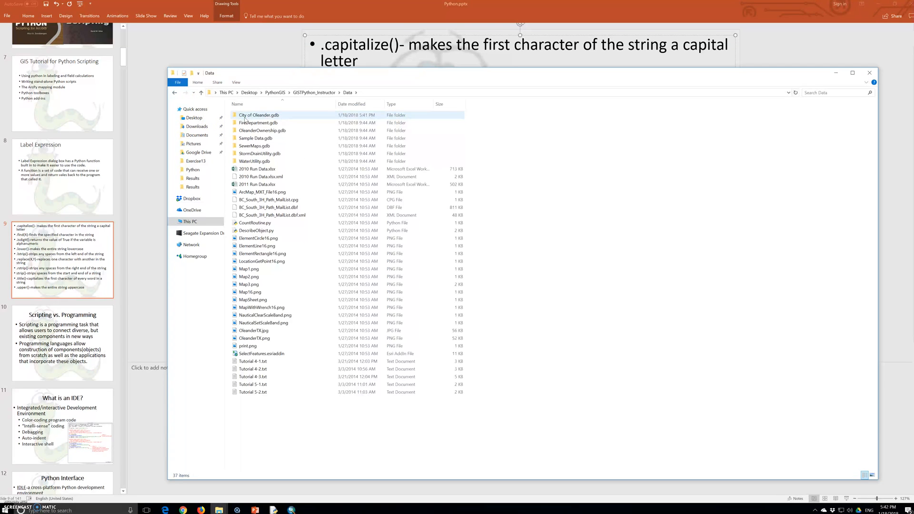
click(268, 131)
double_click(268, 131)
click(174, 92)
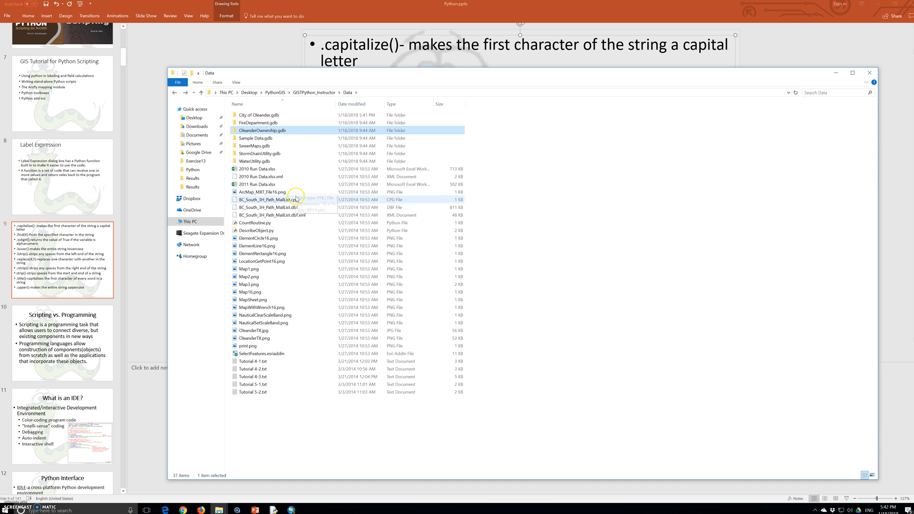
double_click(254, 131)
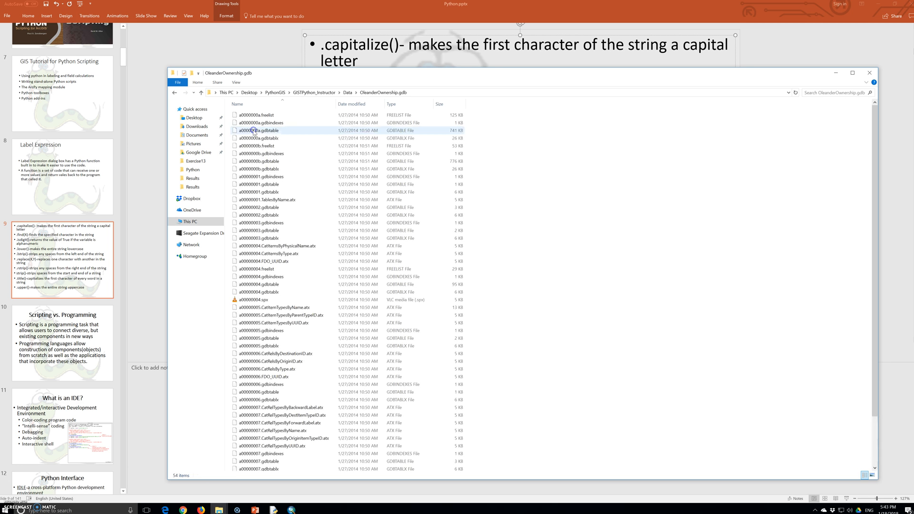
click(174, 93)
Step: Examine the files inside City of Oleander.gdb and return to the GISTPython_Instructor folder
click(262, 116)
double_click(263, 116)
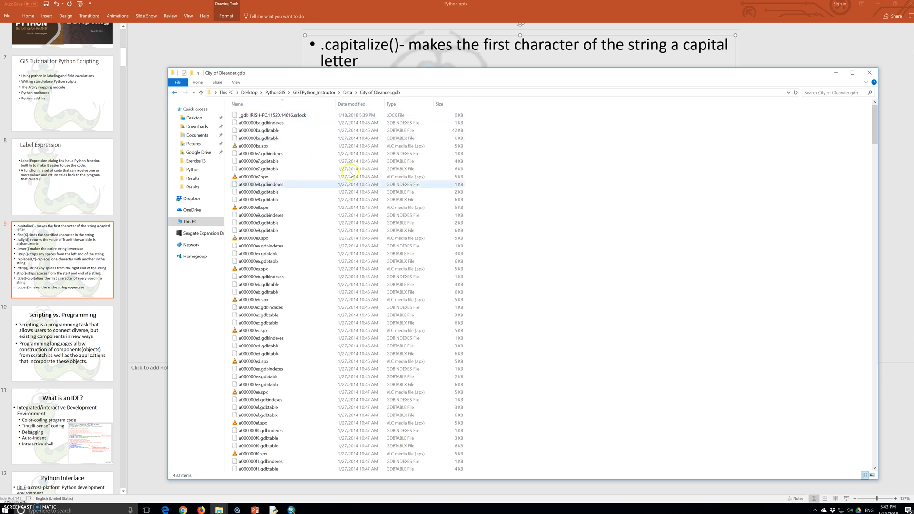
scroll(544, 256, down, 10)
scroll(544, 255, down, 20)
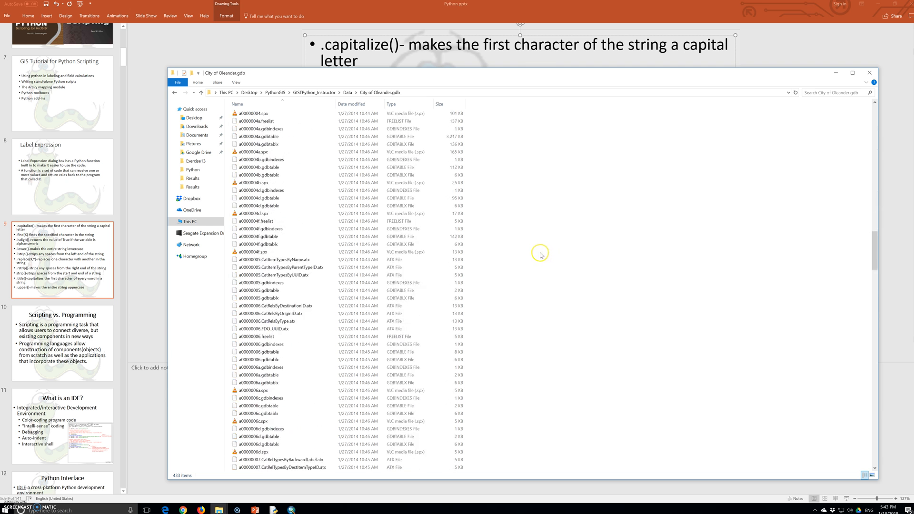
scroll(534, 260, down, 20)
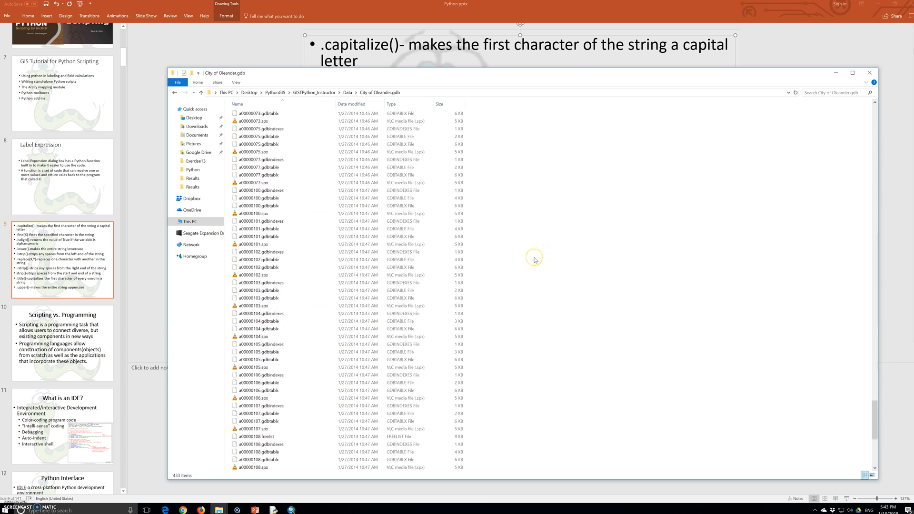
click(174, 93)
click(174, 92)
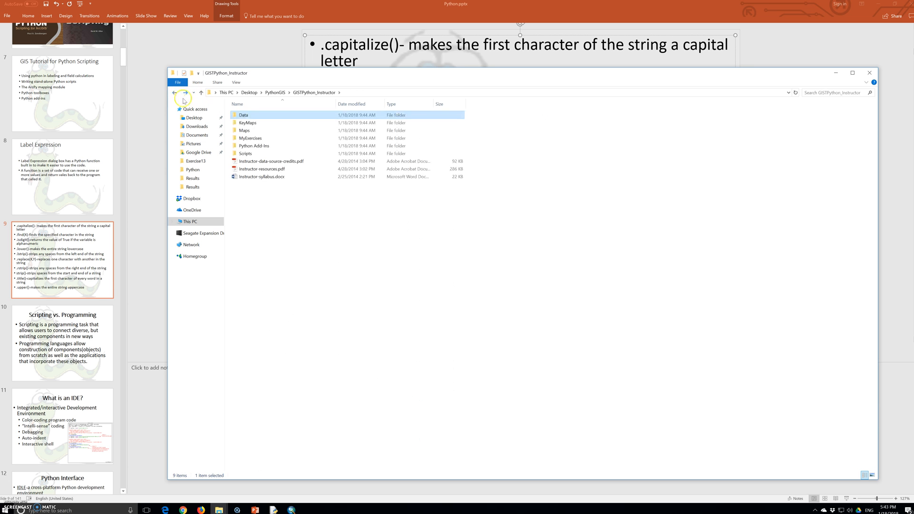
Step: Open Tutorial 1-1Key.mxd from the KeyMaps folder and Tutorial 1-1.mxd from the Maps folder in ArcMap
double_click(249, 124)
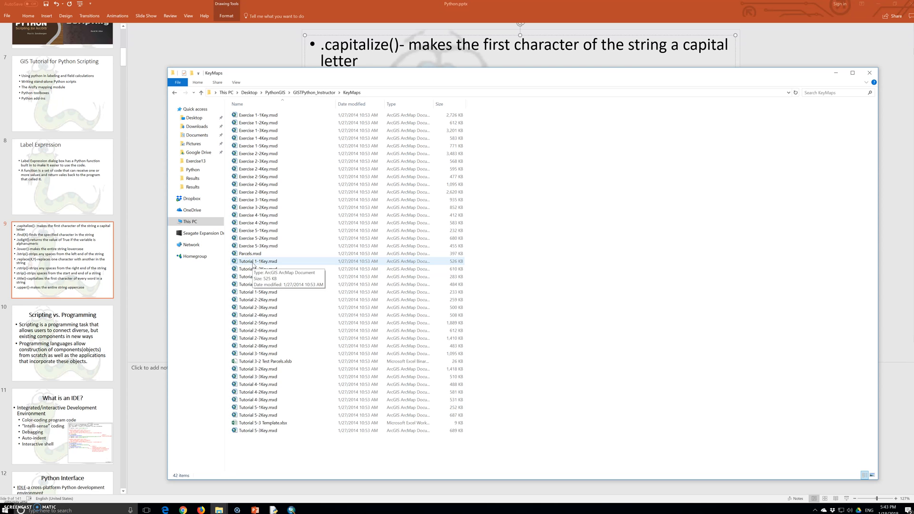
double_click(253, 264)
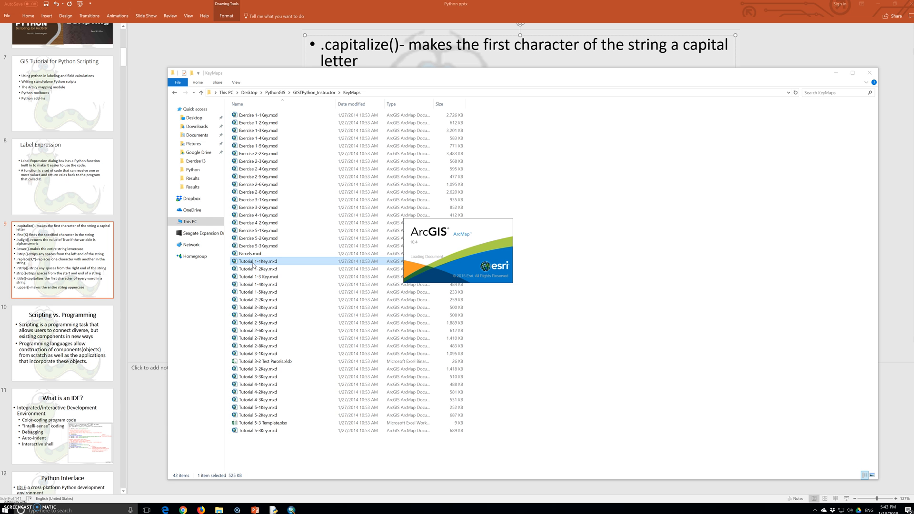
click(175, 93)
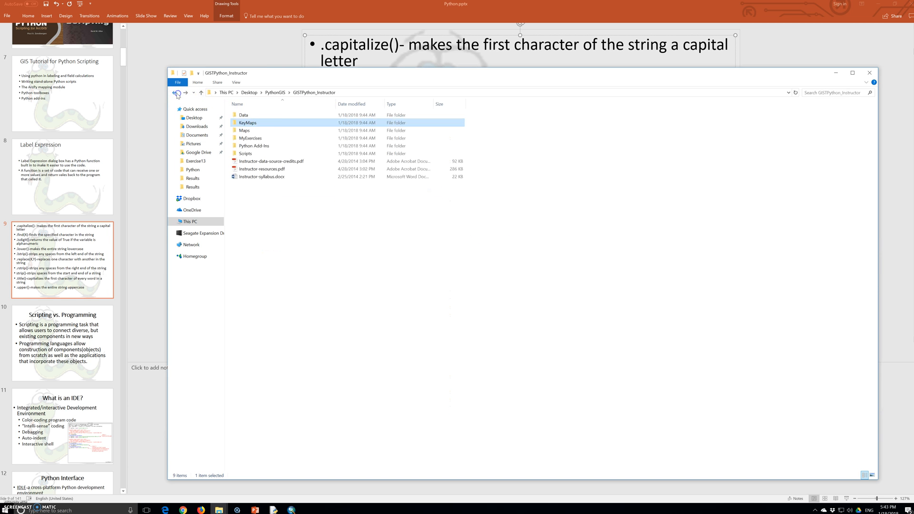
double_click(246, 131)
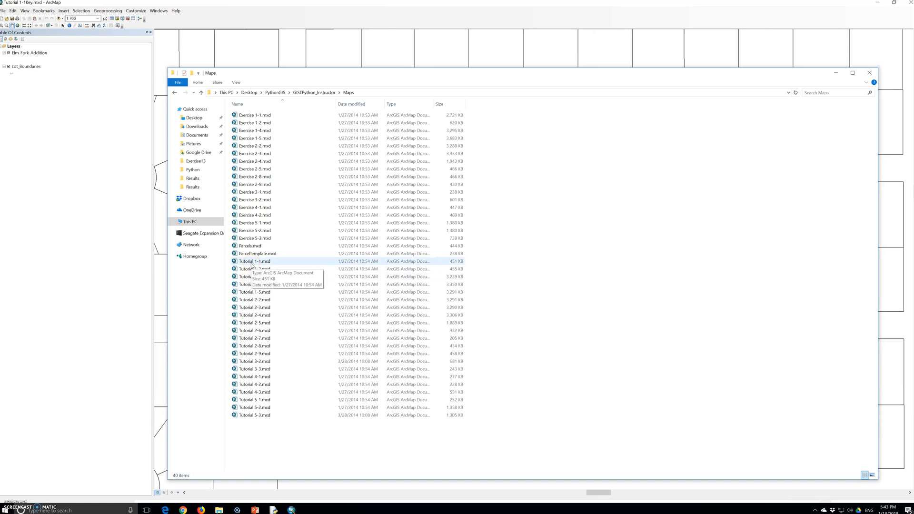
double_click(251, 265)
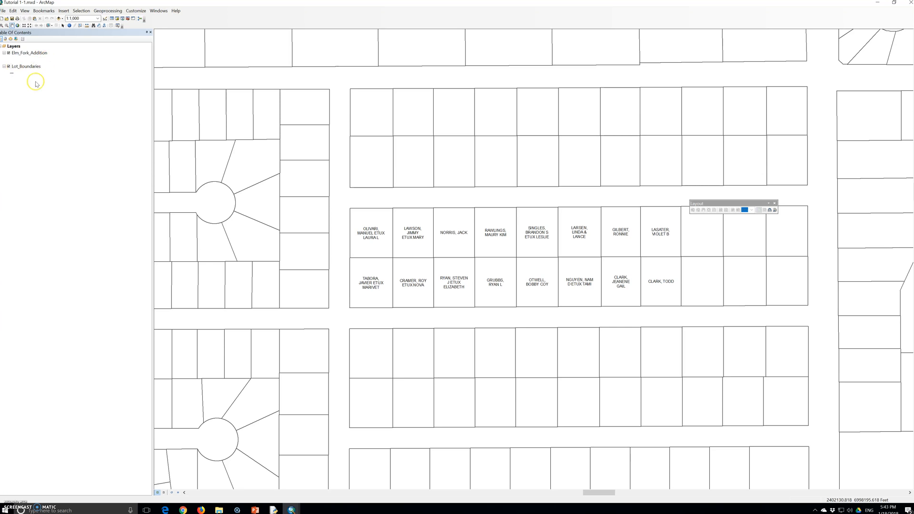
Step: Open the label settings in the layer properties of Elm_Fork_Addition
click(5, 39)
click(28, 52)
right_click(28, 53)
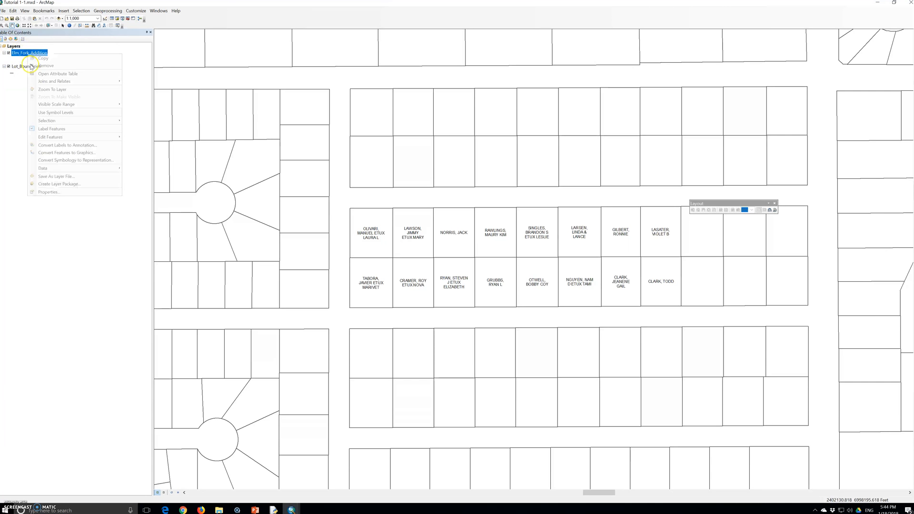
click(59, 199)
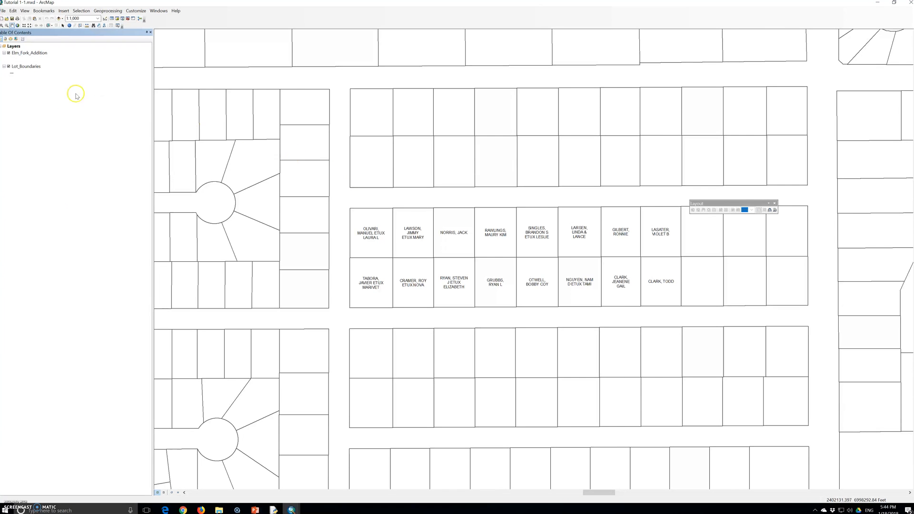
right_click(27, 55)
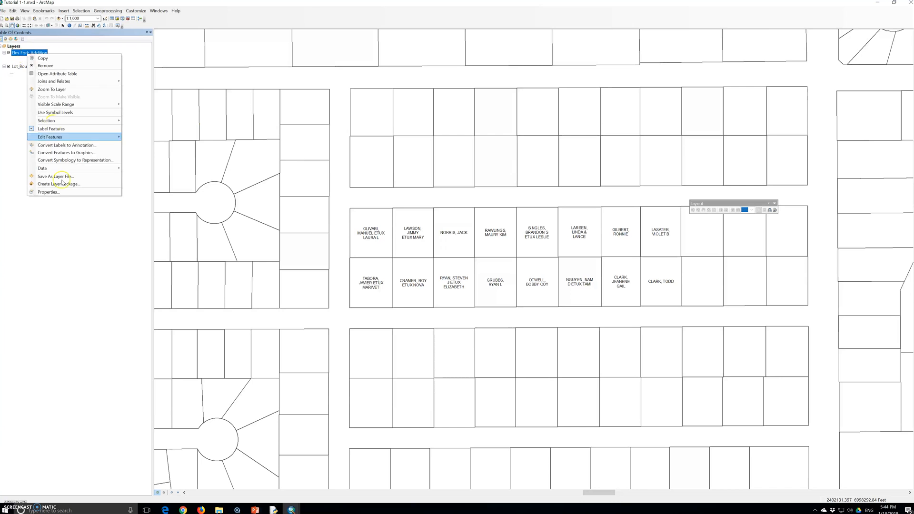
click(66, 193)
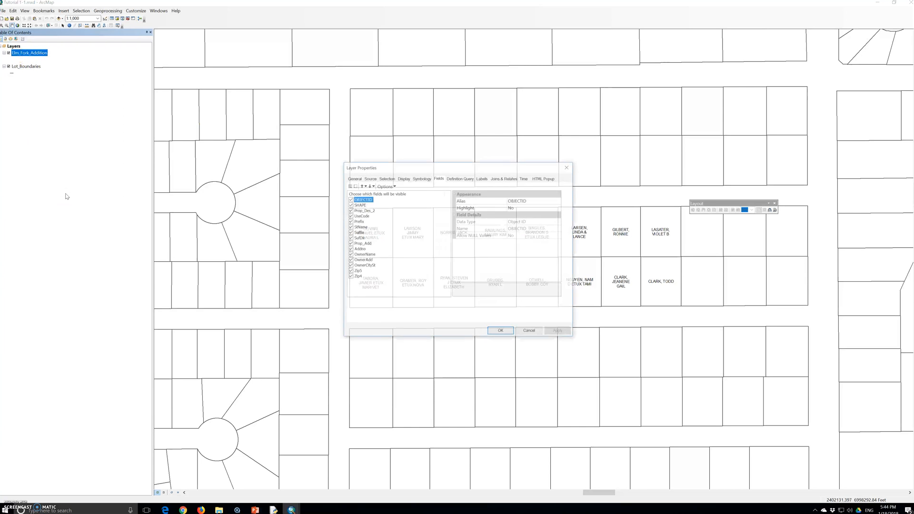
click(483, 178)
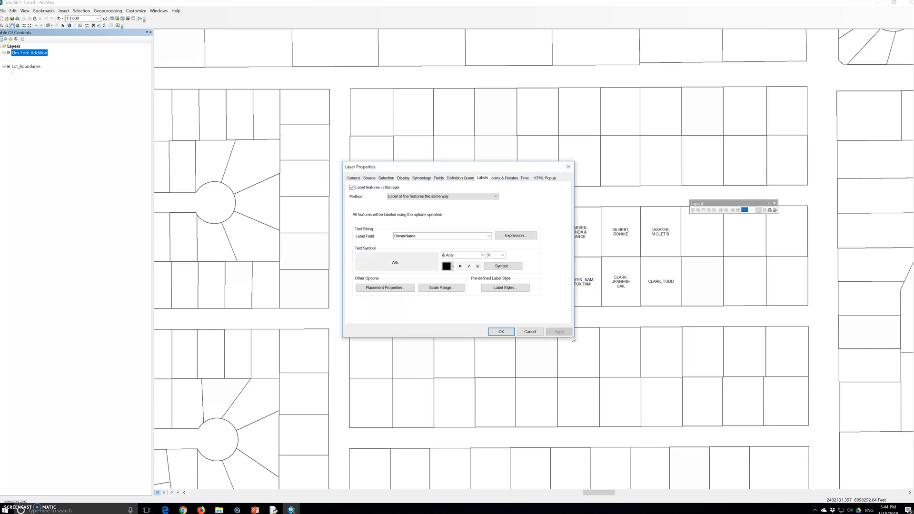
Step: Open the label expression for the OwnerName field and set its parser to Python
click(495, 195)
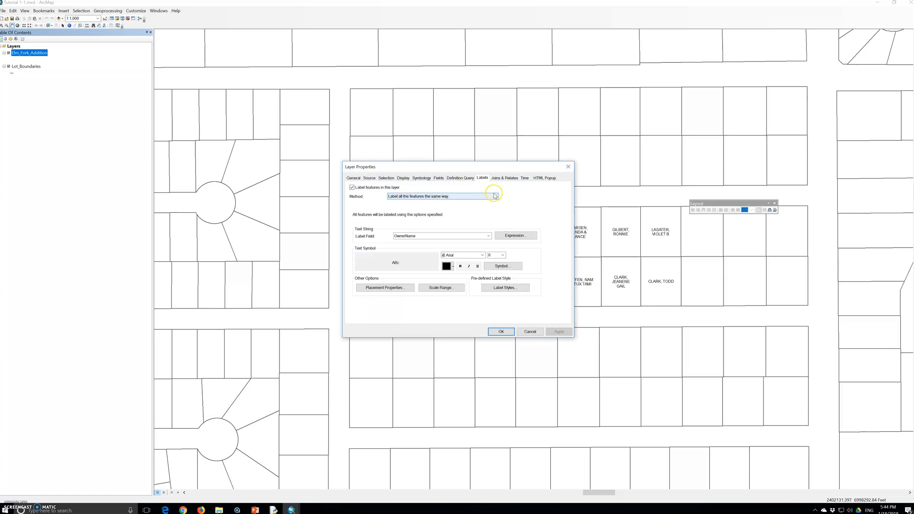
click(399, 190)
click(412, 310)
click(516, 236)
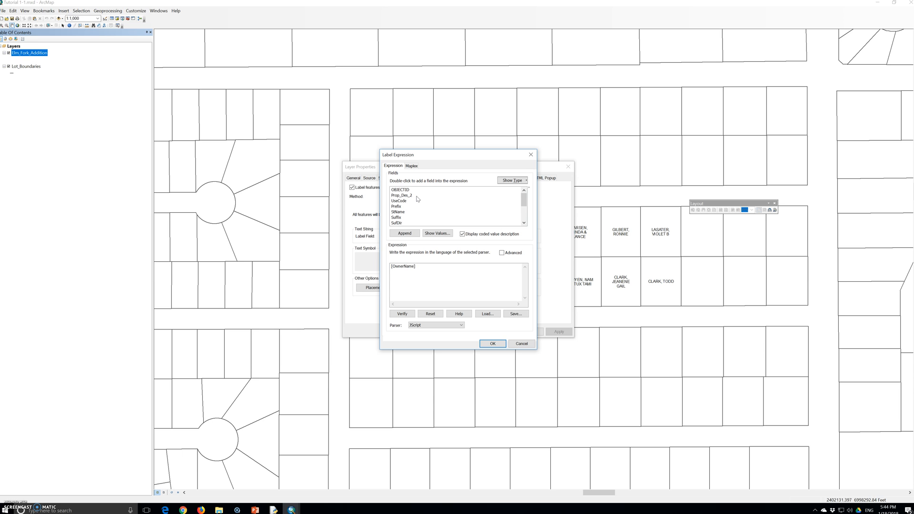
click(405, 268)
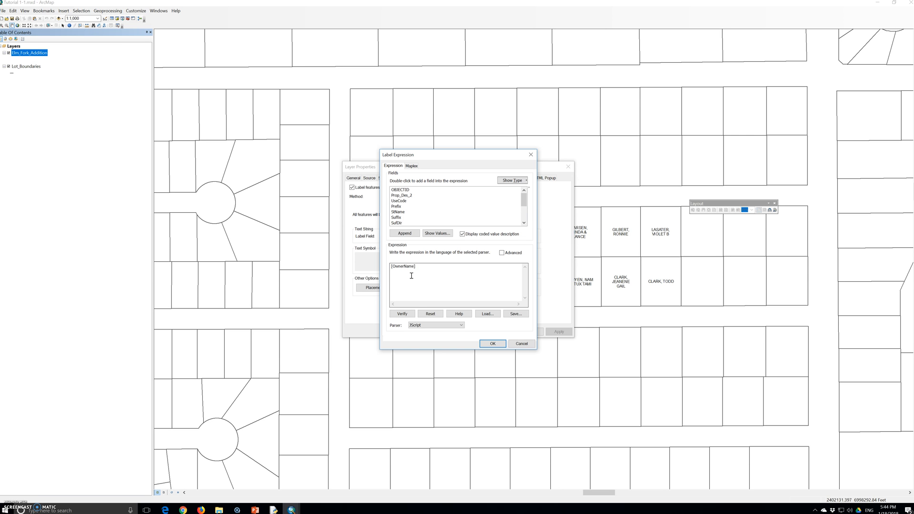
click(435, 269)
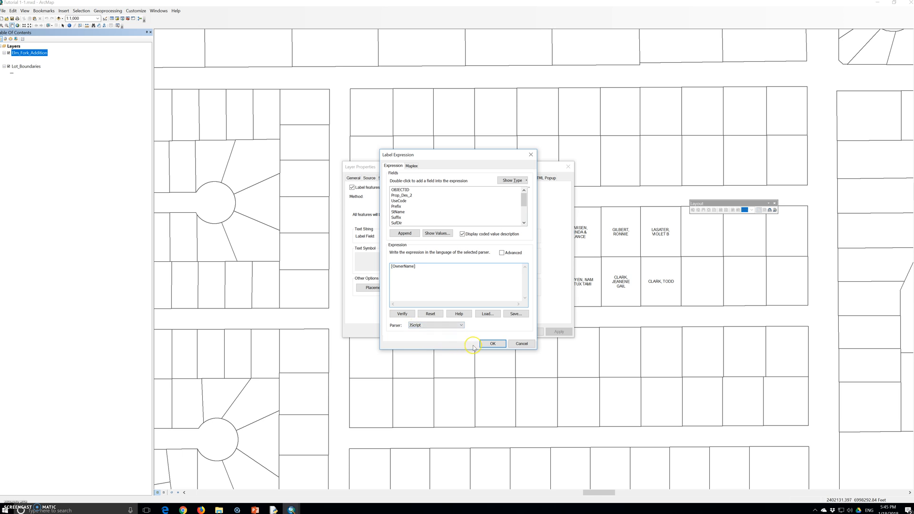
click(455, 326)
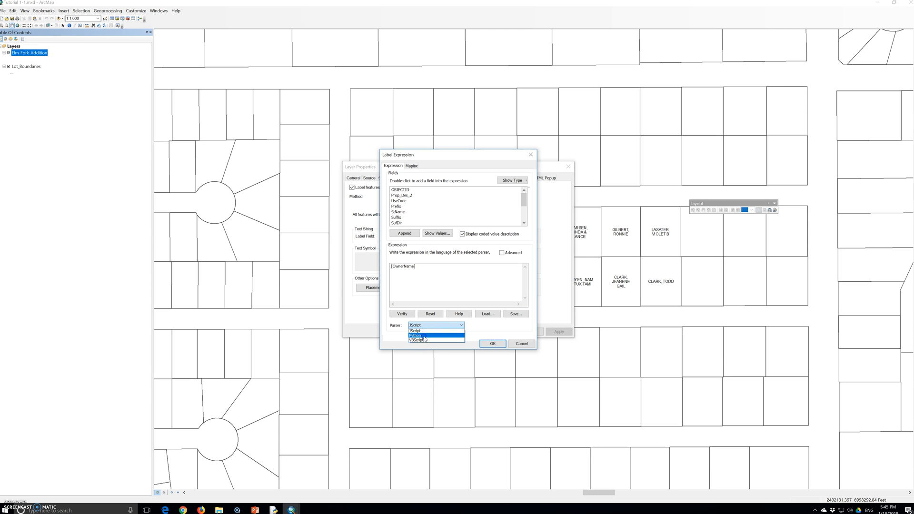
click(425, 335)
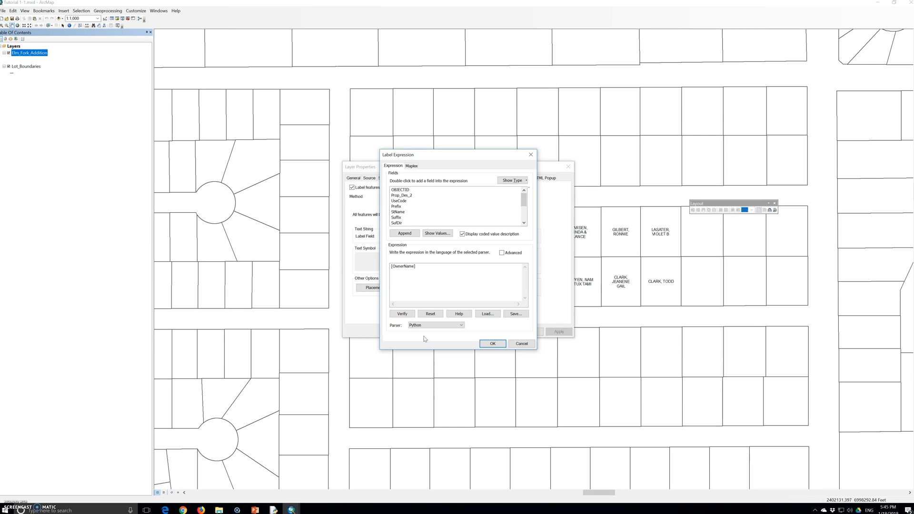
Step: Switch the OwnerName label expression to advanced mode and highlight the def keyword of its FindLabel function
click(502, 253)
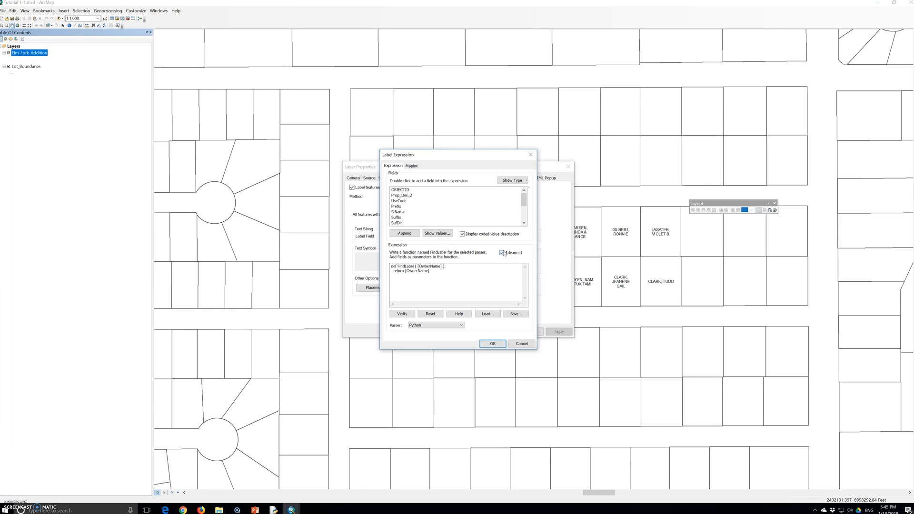
click(503, 252)
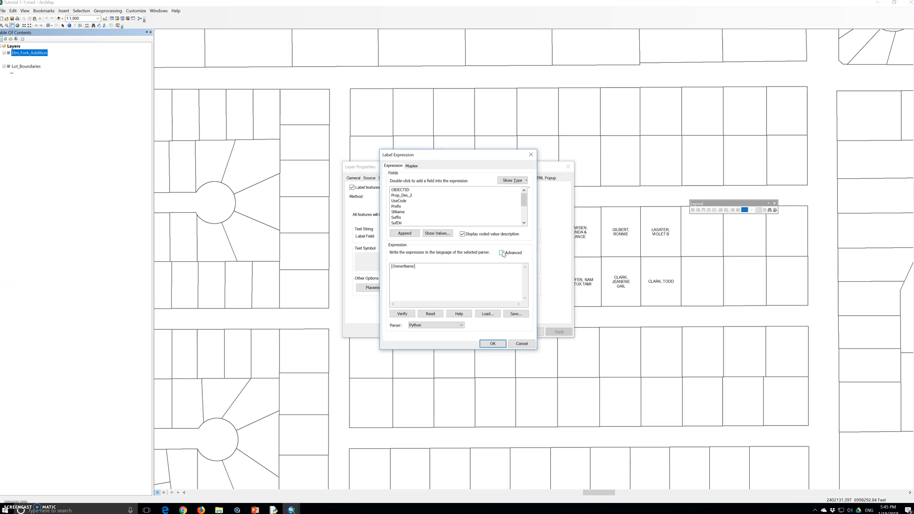
click(503, 253)
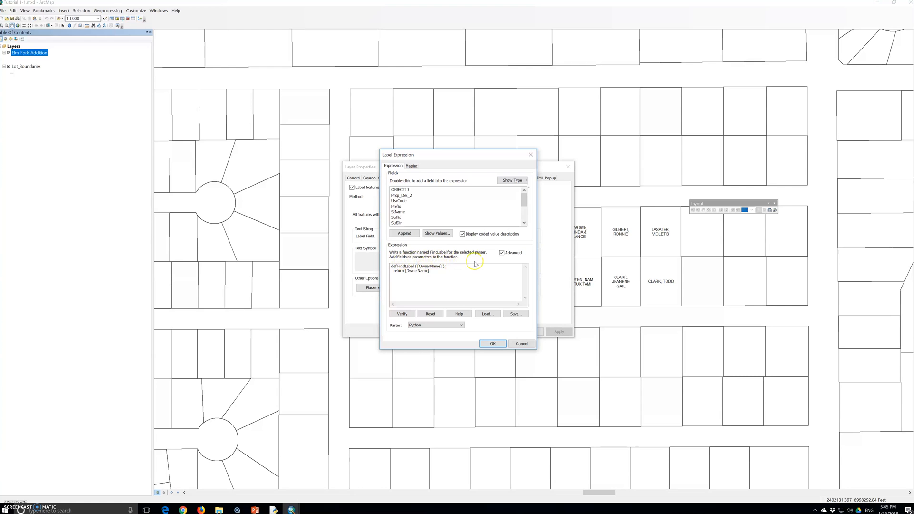
click(393, 267)
double_click(395, 266)
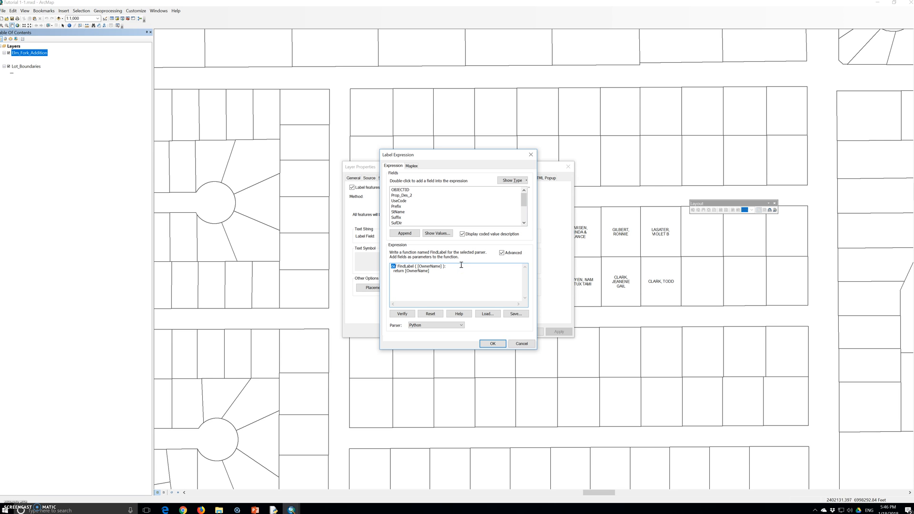
Step: Insert the lines rawName = [OwnerName] and commaNum = rawName.find(",") between the FindLabel definition and its return line
drag(453, 268, 445, 265)
text():)
click(391, 271)
click(391, 269)
key(Return)
key(Return)
text(commaNum = rawName.fin)
key(Return)
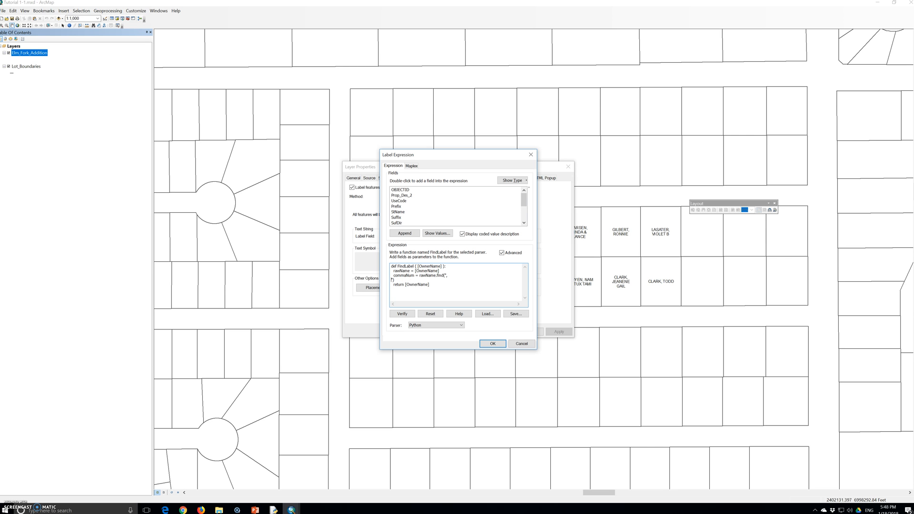
key(BackSpace)
Step: Add the line formatName = rawName[CommaNum+2:] + "" +rawName[:commaNum] above the function's return line
key(Return)
text(formatName = rawName[CommaNum)
text(+2:])
text(+rawName[:commaNum])
Step: Try to apply the advanced label expression, and return to its code
click(493, 344)
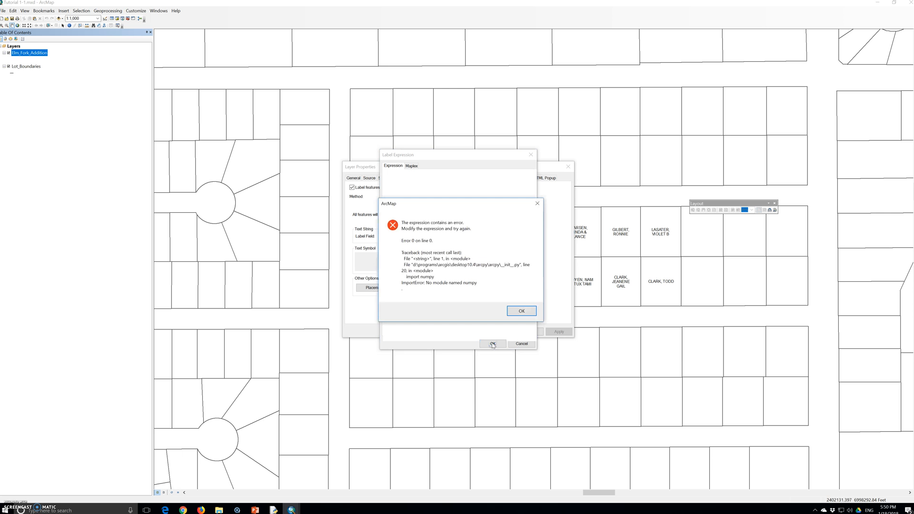
click(522, 310)
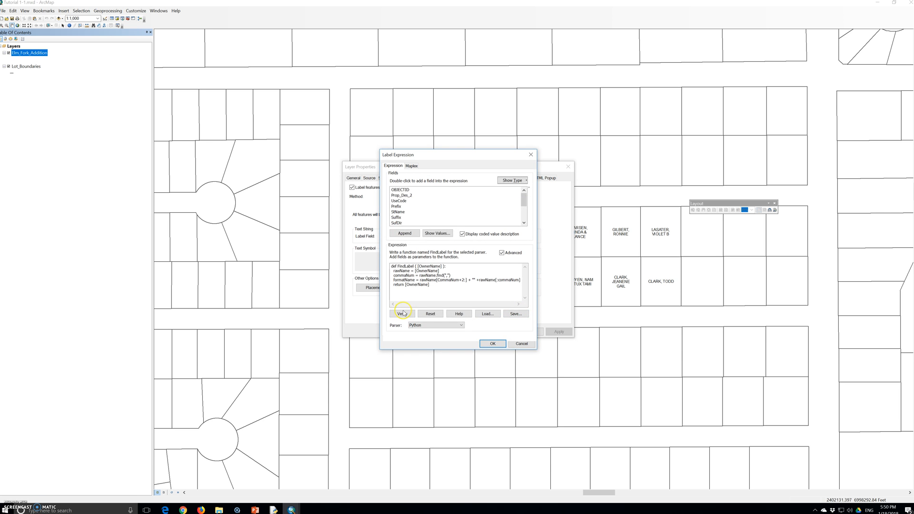
click(420, 297)
click(435, 293)
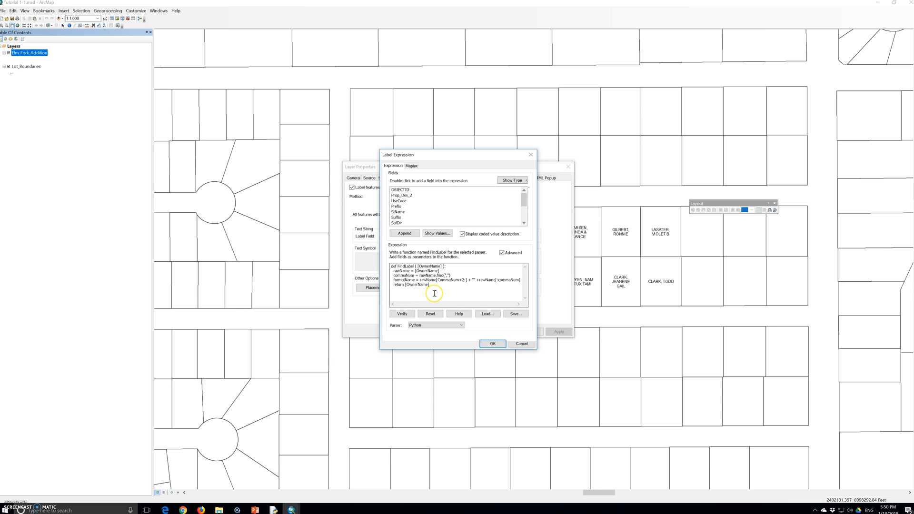